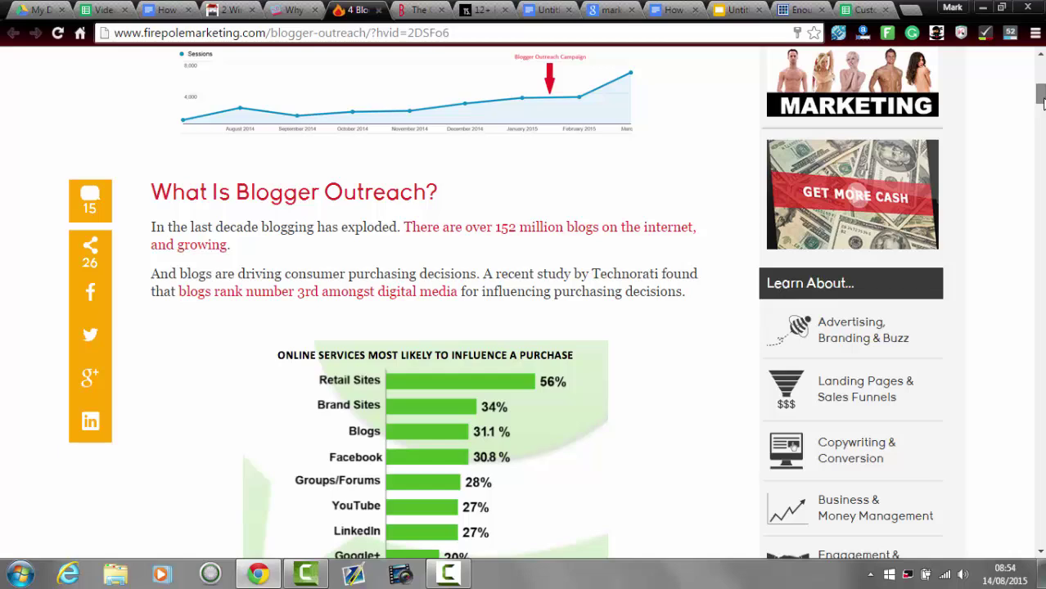
# Step: Look through the Firepole Marketing blogger outreach post from its traffic chart down to the reader comments
pyautogui.moveTo(1041, 98); pyautogui.dragTo(1039, 90)
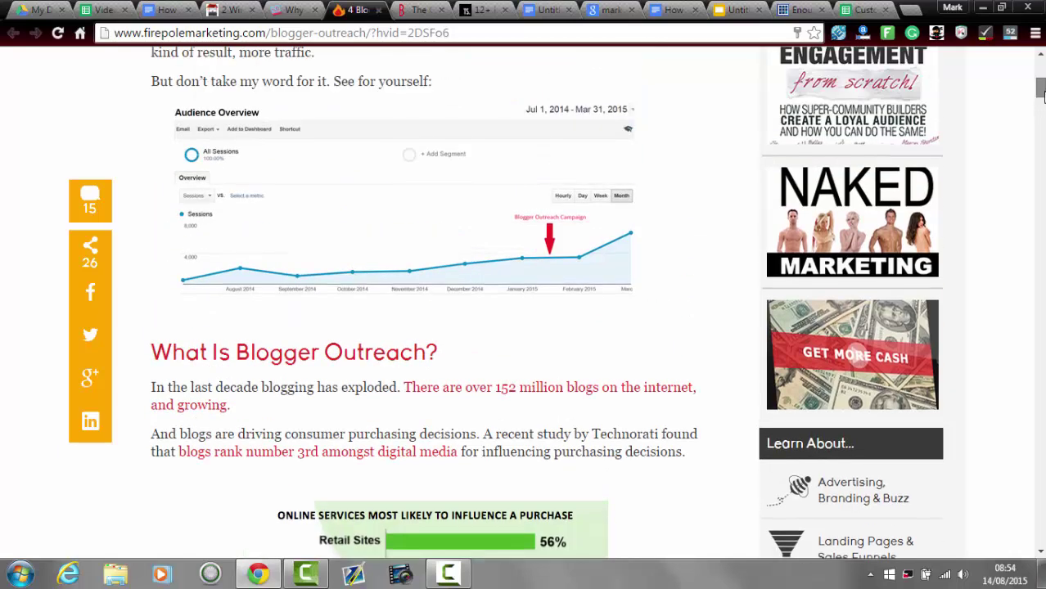
pyautogui.moveTo(1041, 92); pyautogui.dragTo(1043, 399)
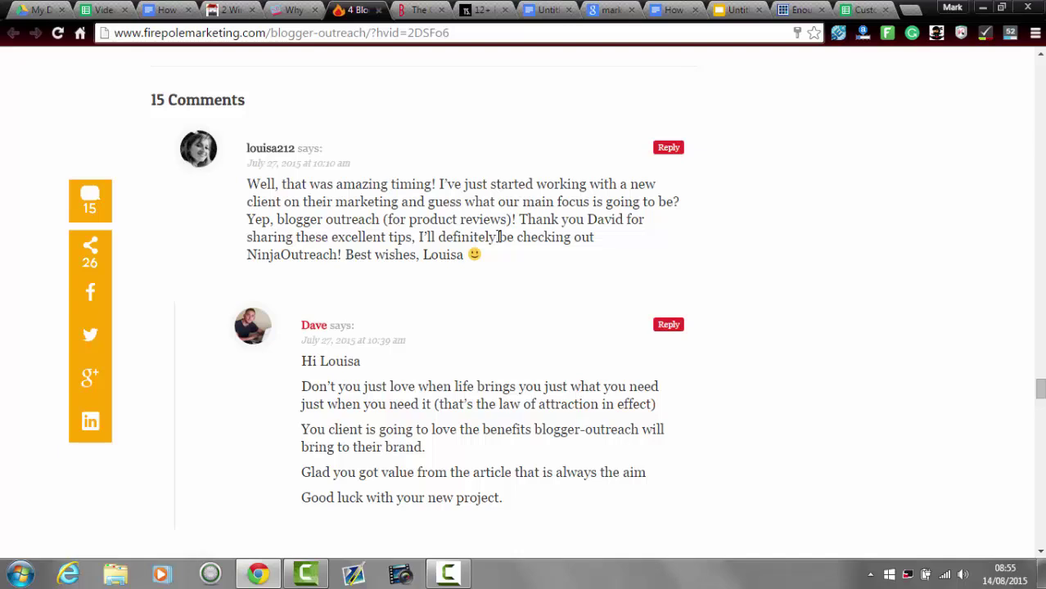
# Step: Switch to the Successful Blogging post on blogger outreach and skim its share counts, outreach steps and blogger evaluation section
pyautogui.click(294, 11)
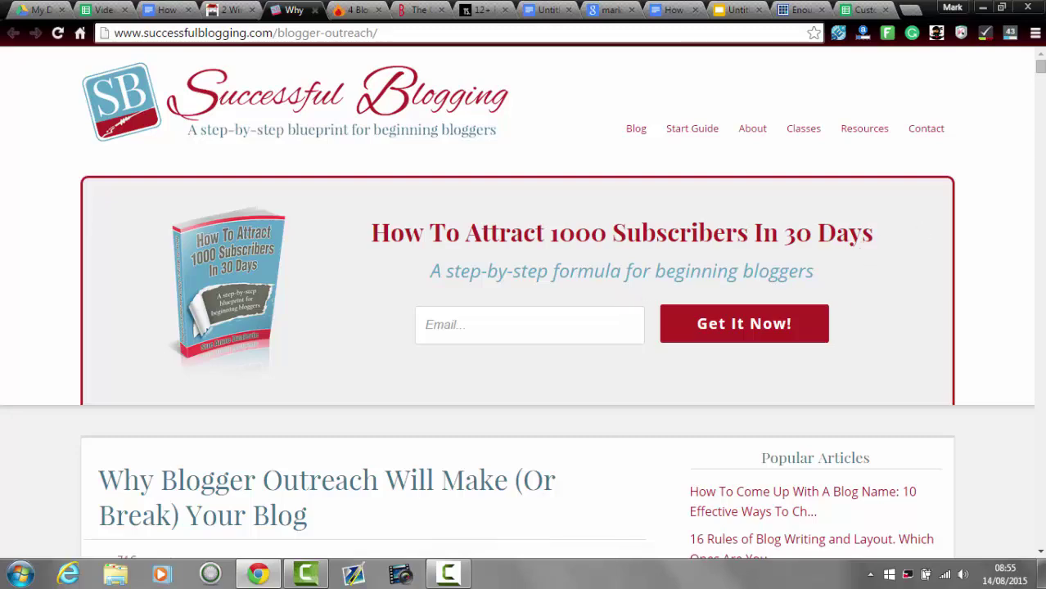
pyautogui.moveTo(1039, 65); pyautogui.dragTo(1041, 75)
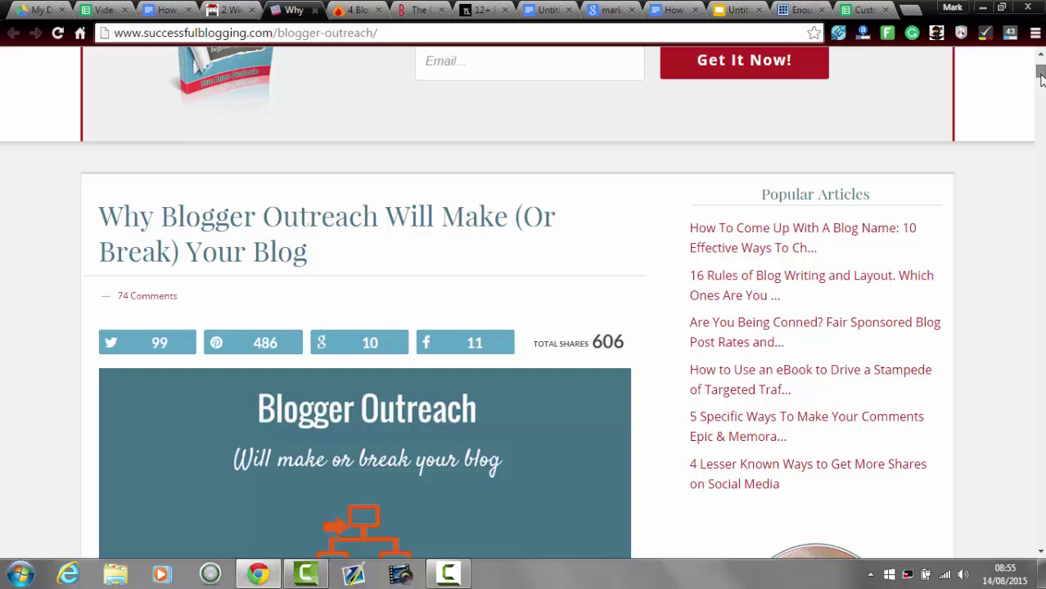
pyautogui.moveTo(1041, 75); pyautogui.dragTo(1041, 79)
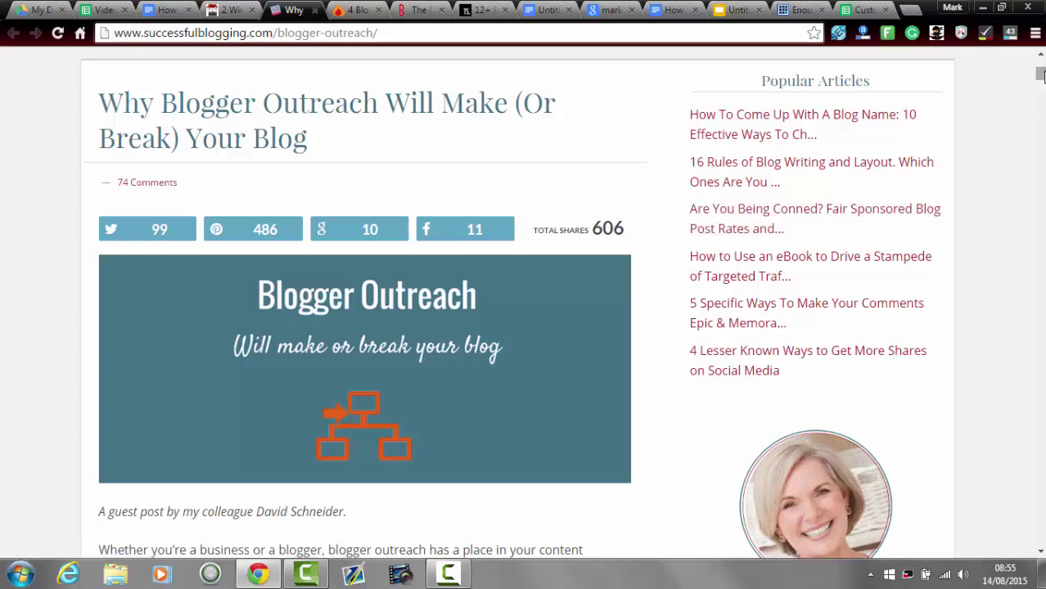
pyautogui.moveTo(1040, 74); pyautogui.dragTo(1039, 126)
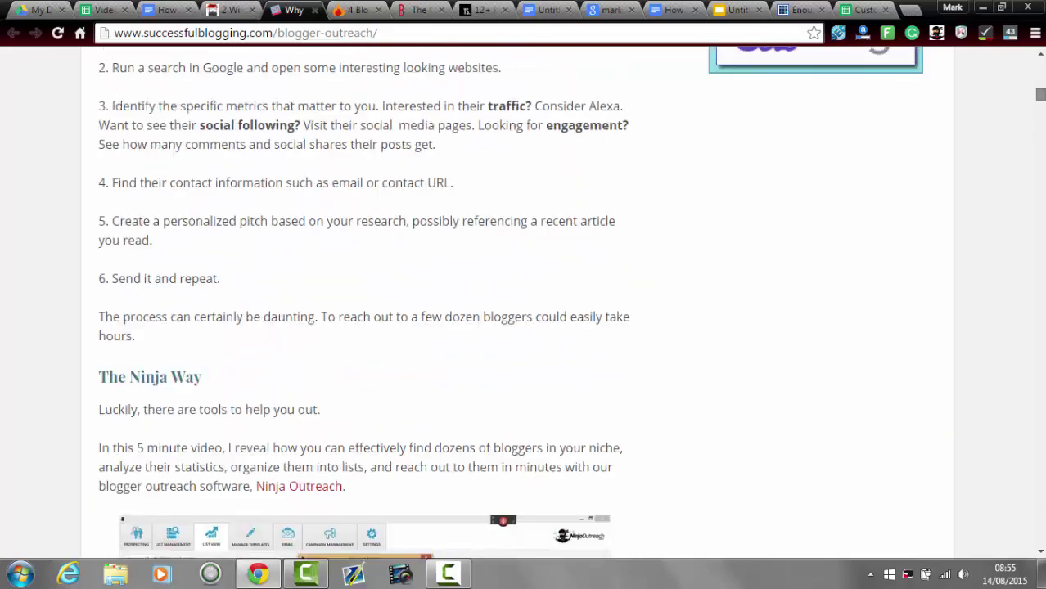
pyautogui.moveTo(1039, 95); pyautogui.dragTo(1041, 106)
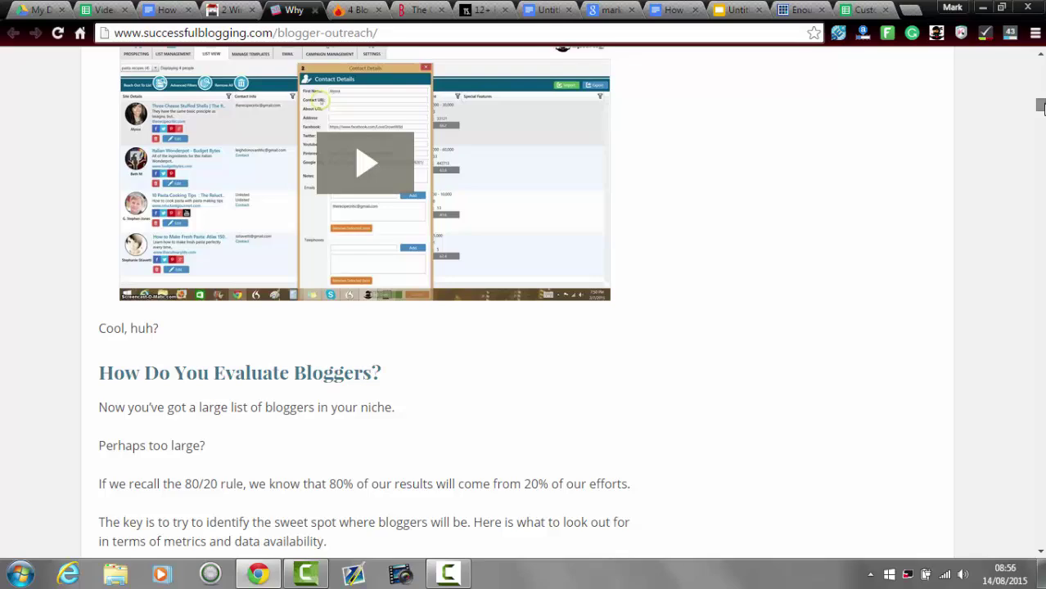
pyautogui.moveTo(1041, 106); pyautogui.dragTo(1041, 71)
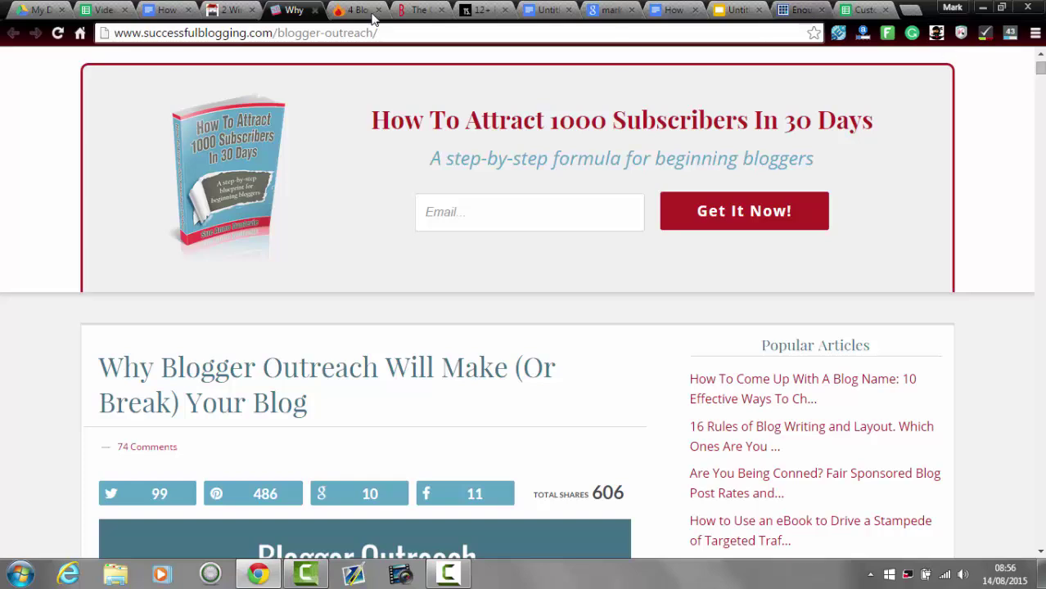
# Step: Switch to the Boost Blog Traffic list post article, check its share counts and view its comments section
pyautogui.click(415, 13)
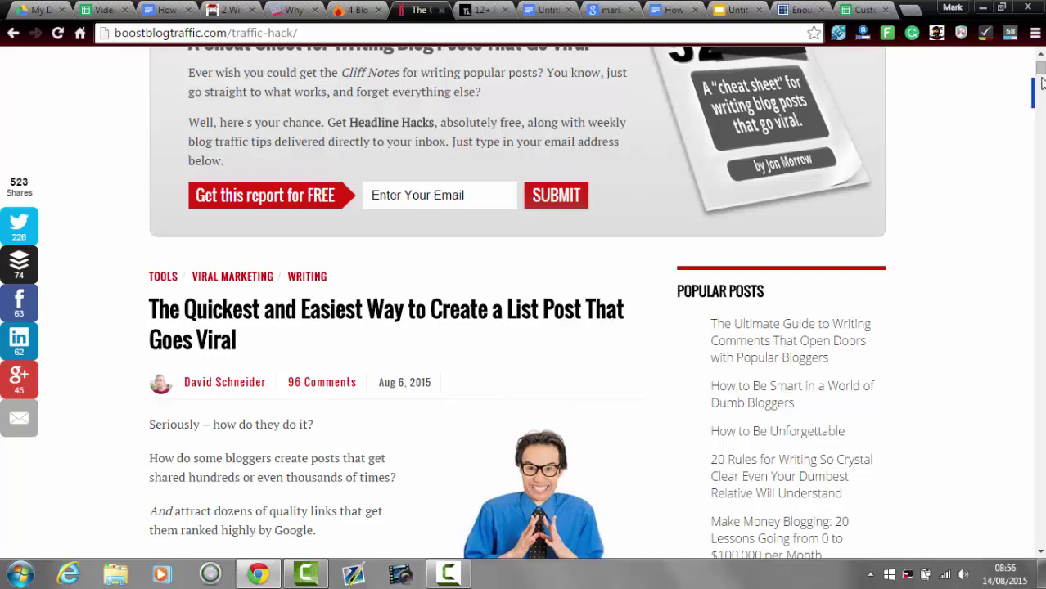
pyautogui.moveTo(1041, 81); pyautogui.dragTo(1041, 71)
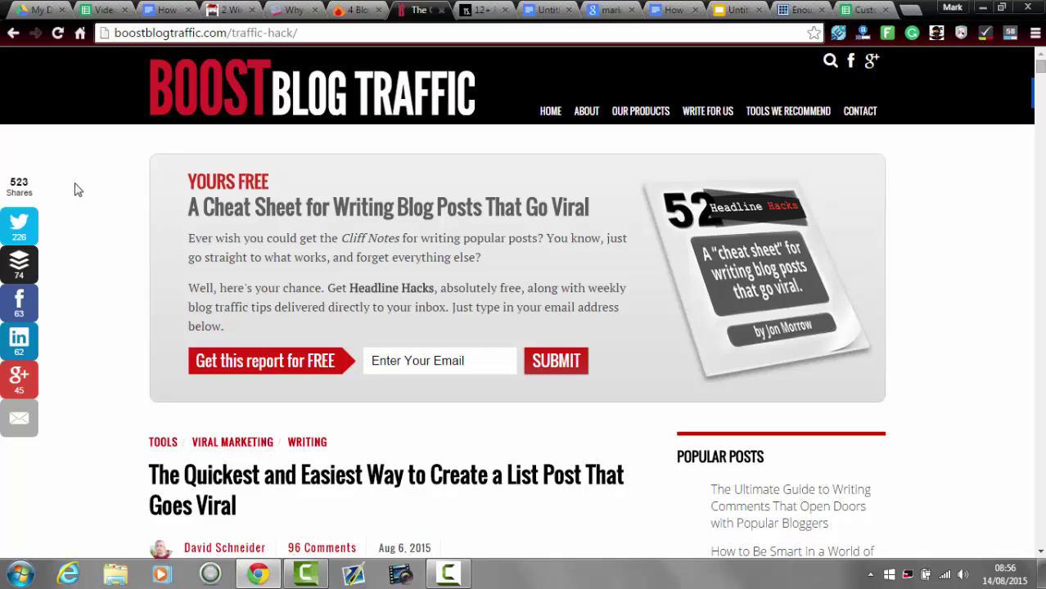
pyautogui.moveTo(26, 194)
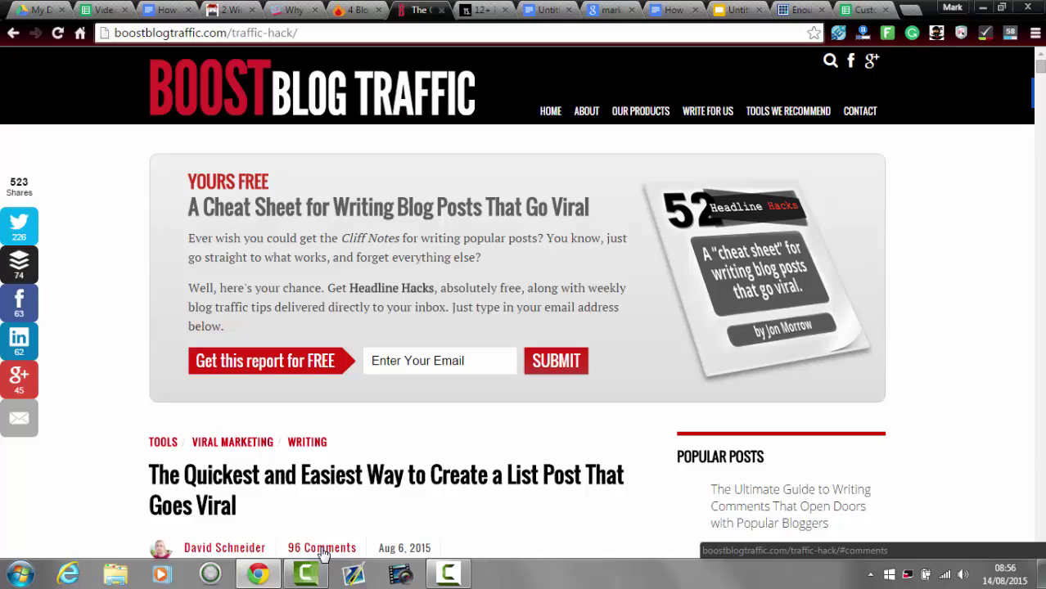
pyautogui.click(322, 548)
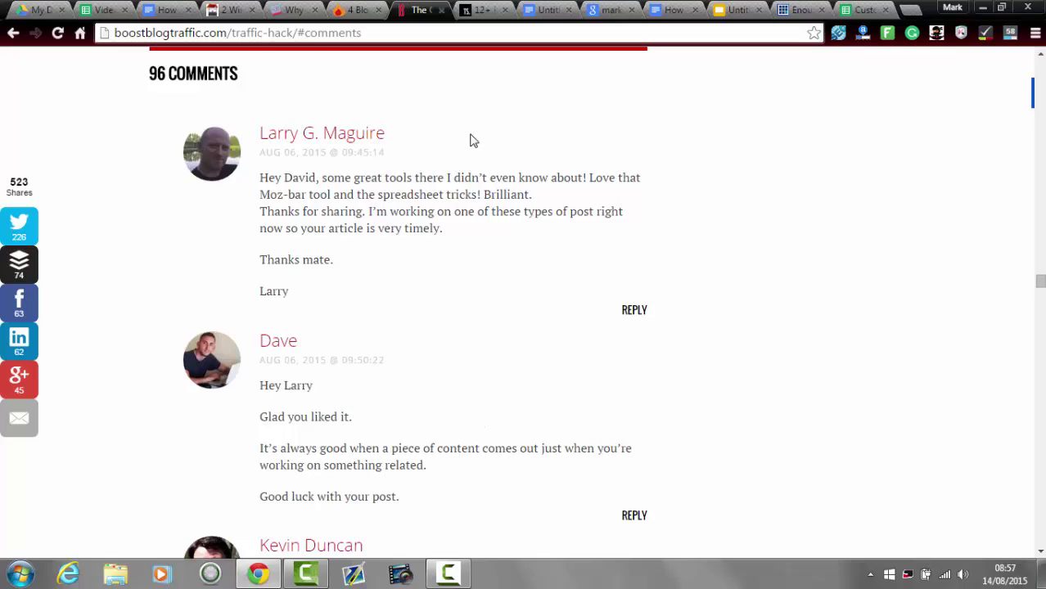
# Step: Switch to the Twelveskip article "12 Places To Promote Your Content After You Hit Publish" and highlight its view count
pyautogui.click(479, 12)
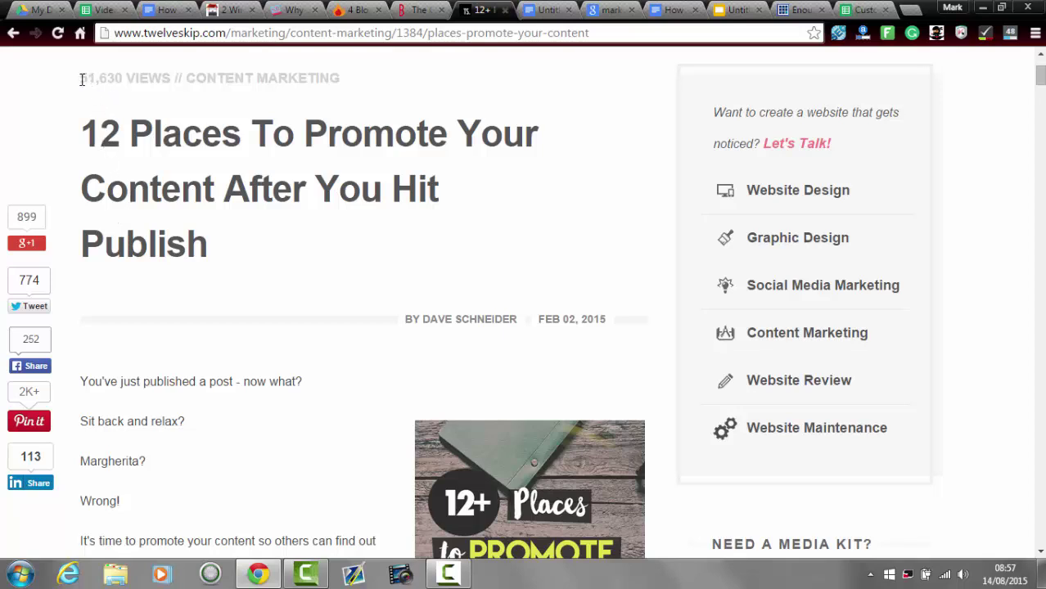
pyautogui.moveTo(82, 77); pyautogui.dragTo(150, 85)
pyautogui.click(153, 99)
# Step: Open "100+ Blog Post Title Templates That Grab Attention" from the Most Popular list and return to the "12 Places" article from that list
pyautogui.moveTo(1041, 78); pyautogui.dragTo(1041, 141)
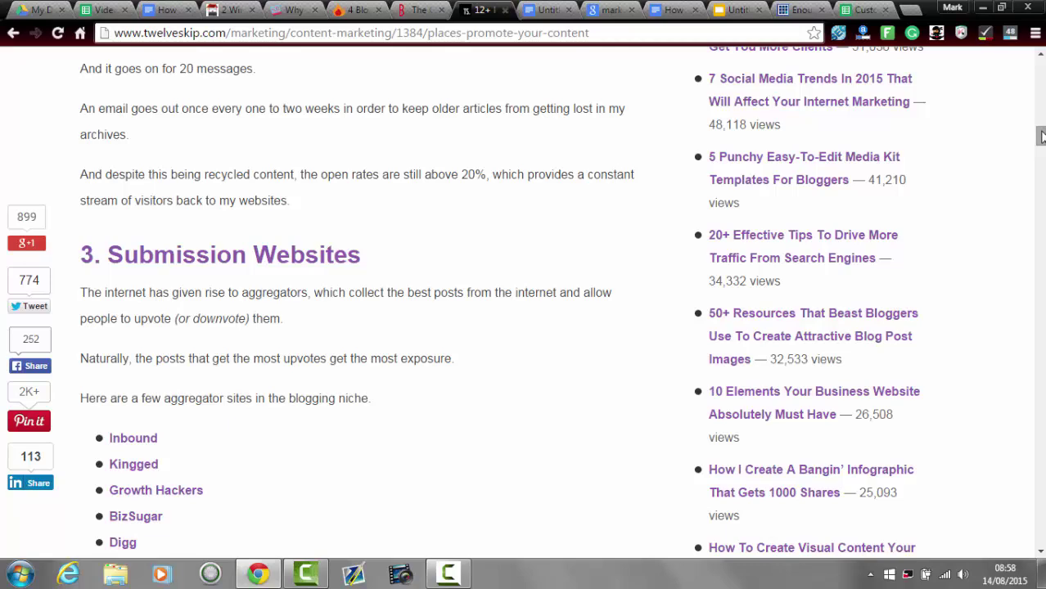
pyautogui.scroll(3, 1041, 130)
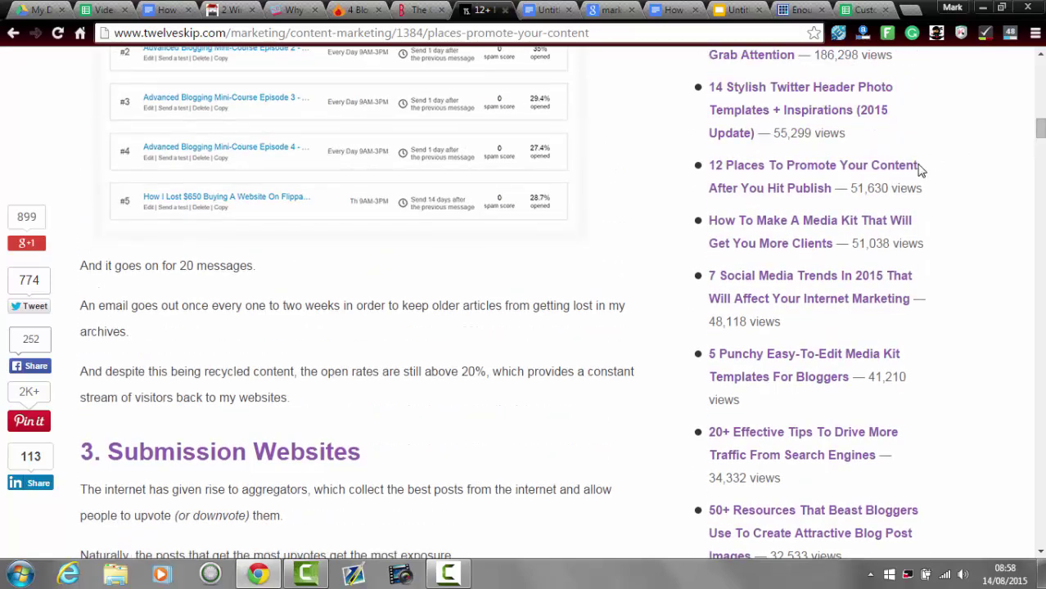
pyautogui.scroll(1, 1040, 127)
pyautogui.scroll(3, 1041, 127)
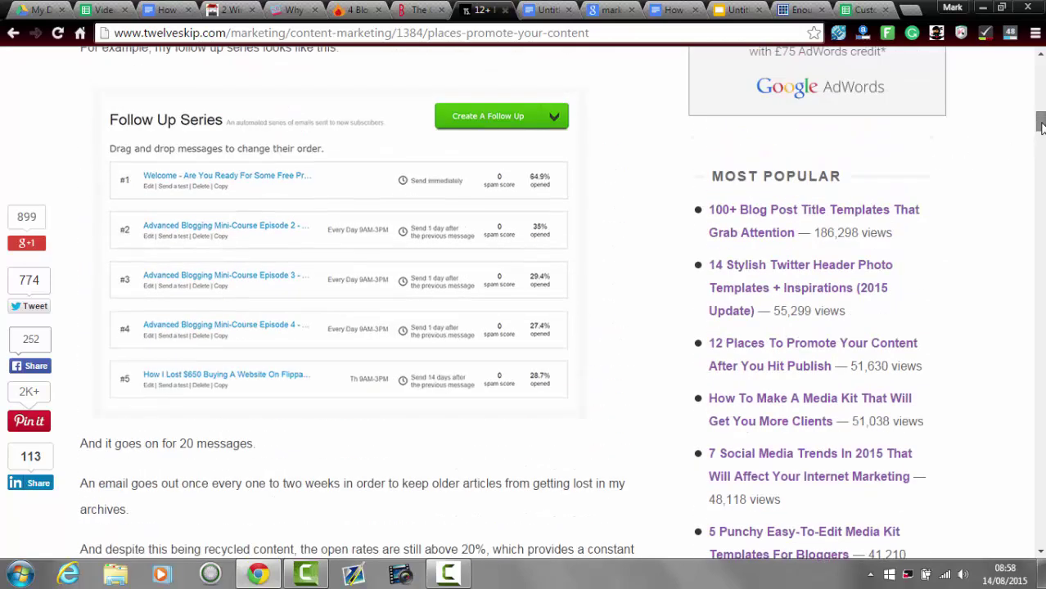
pyautogui.scroll(-3, 1040, 126)
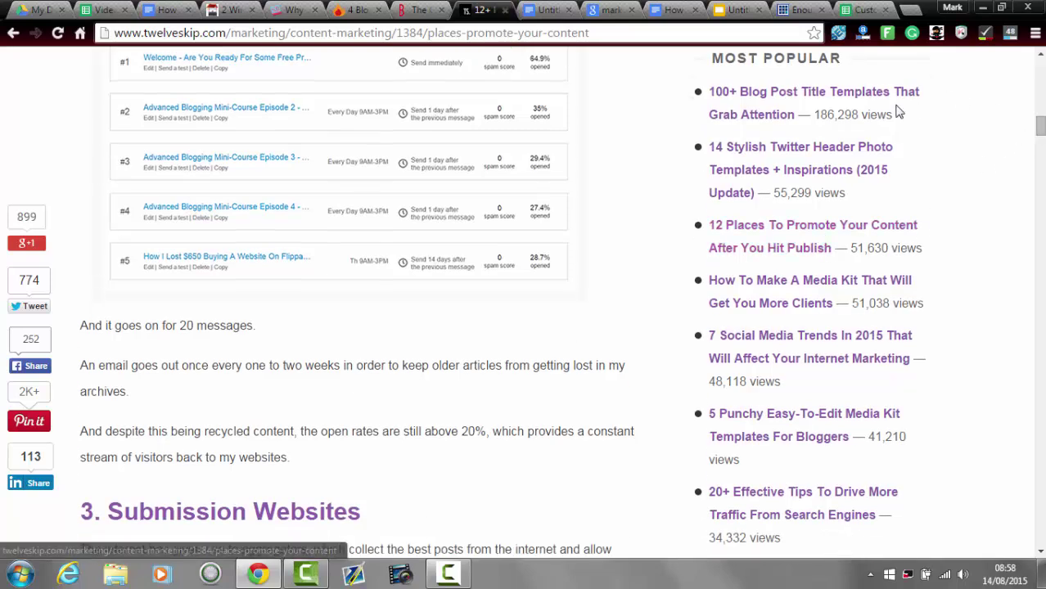
pyautogui.click(782, 98)
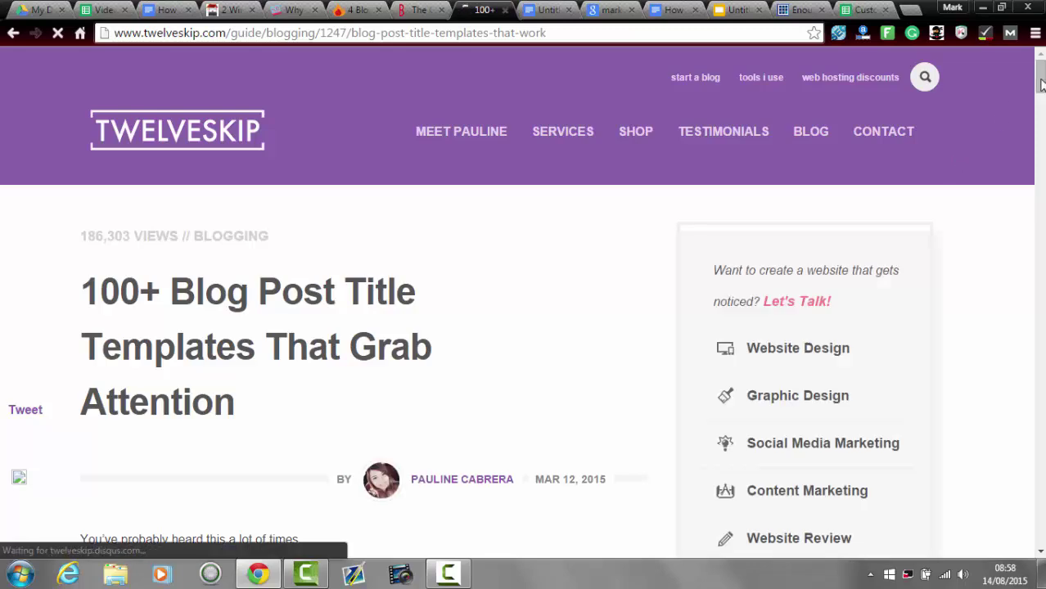
pyautogui.moveTo(1041, 85); pyautogui.dragTo(1039, 177)
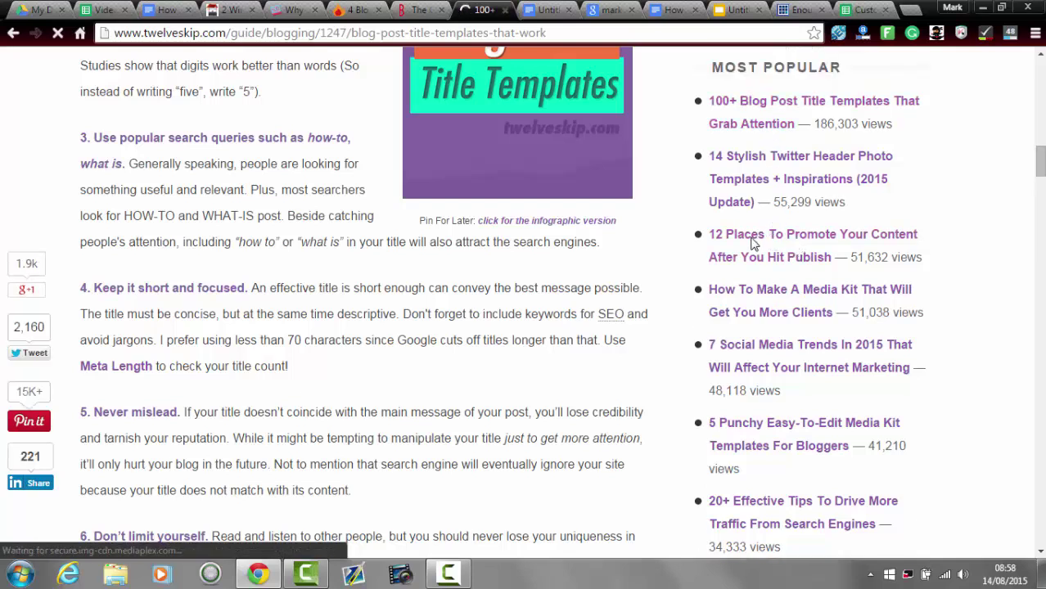
pyautogui.click(802, 242)
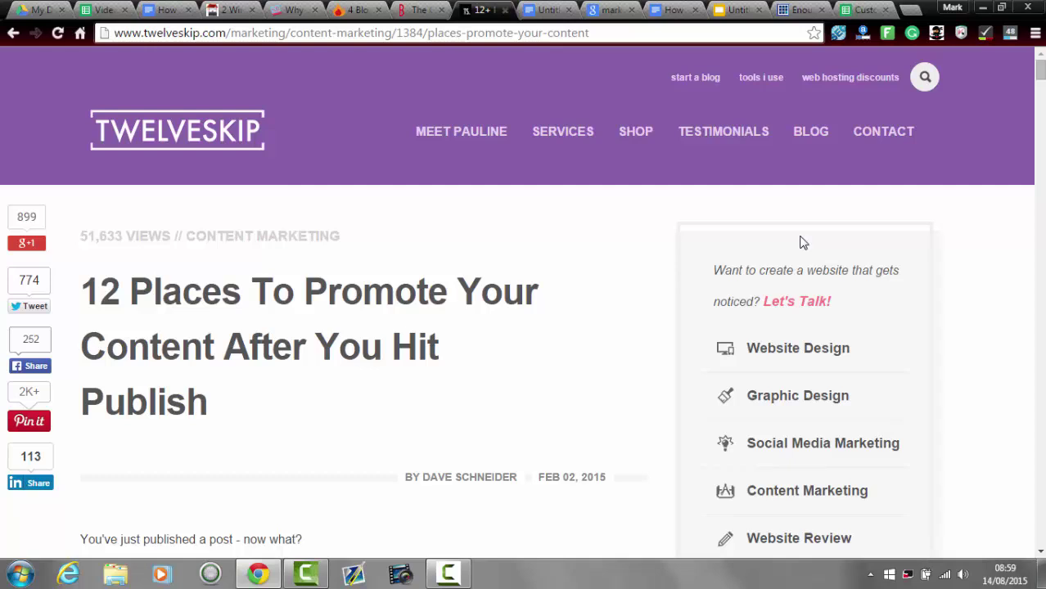
# Step: Review the Google search results for "ninja outreach product reviews" to see which blogs have reviewed the product
pyautogui.hotkey('ctrl', 'Tab')
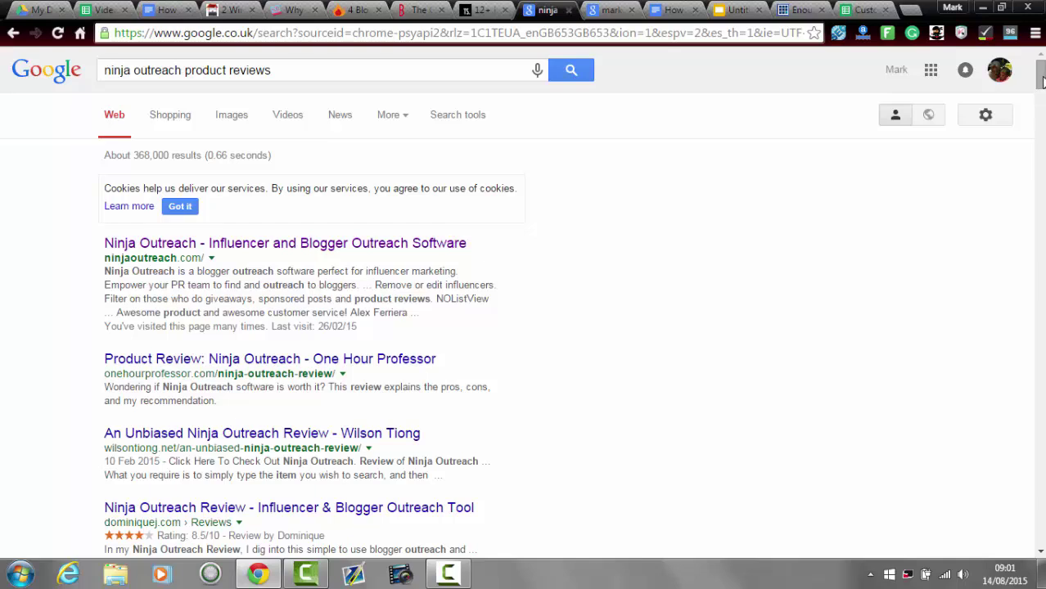
pyautogui.moveTo(1040, 79); pyautogui.dragTo(1041, 79)
pyautogui.scroll(-2, 1042, 72)
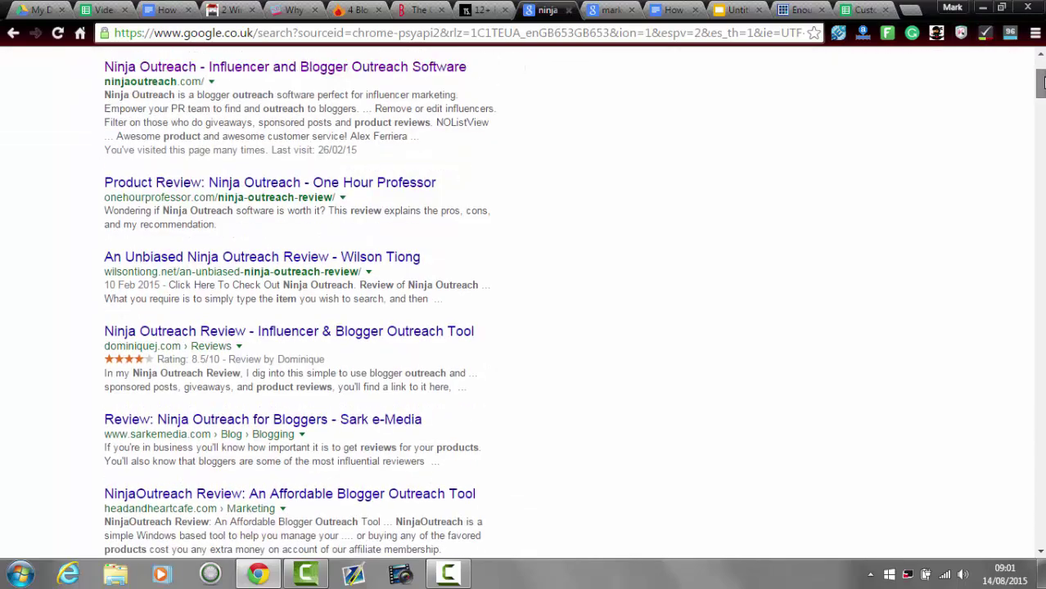
pyautogui.moveTo(1041, 79); pyautogui.dragTo(1042, 86)
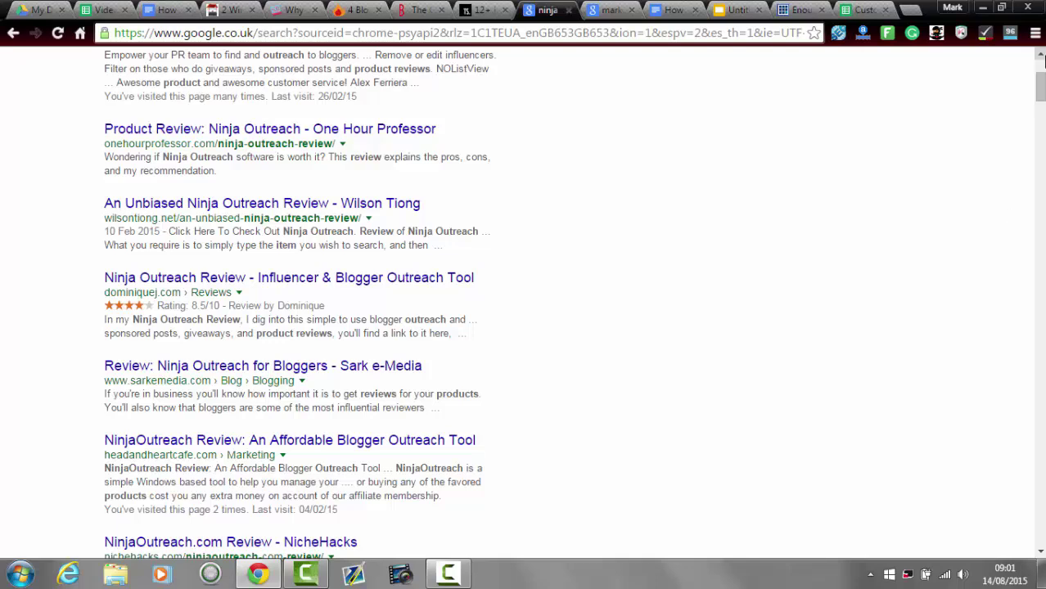
pyautogui.moveTo(1040, 87); pyautogui.dragTo(1040, 103)
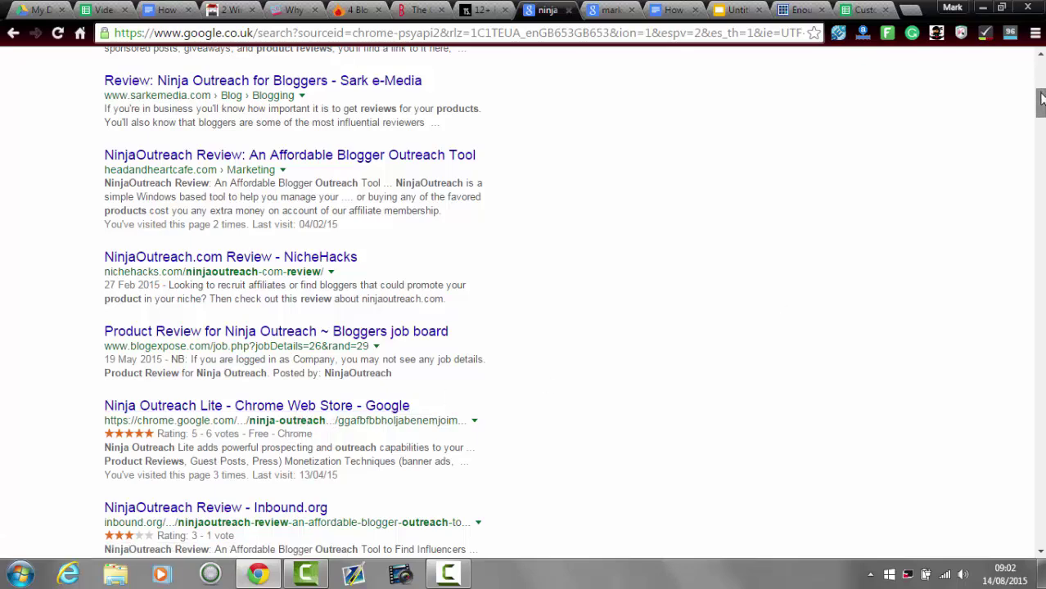
pyautogui.moveTo(1041, 97); pyautogui.dragTo(1042, 199)
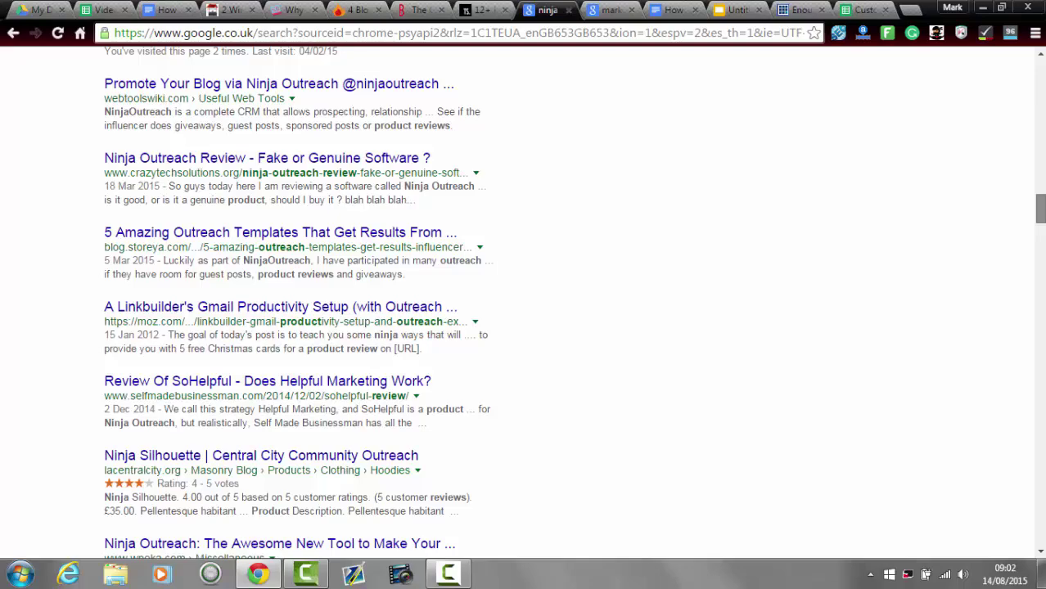
pyautogui.moveTo(1041, 199); pyautogui.dragTo(1041, 95)
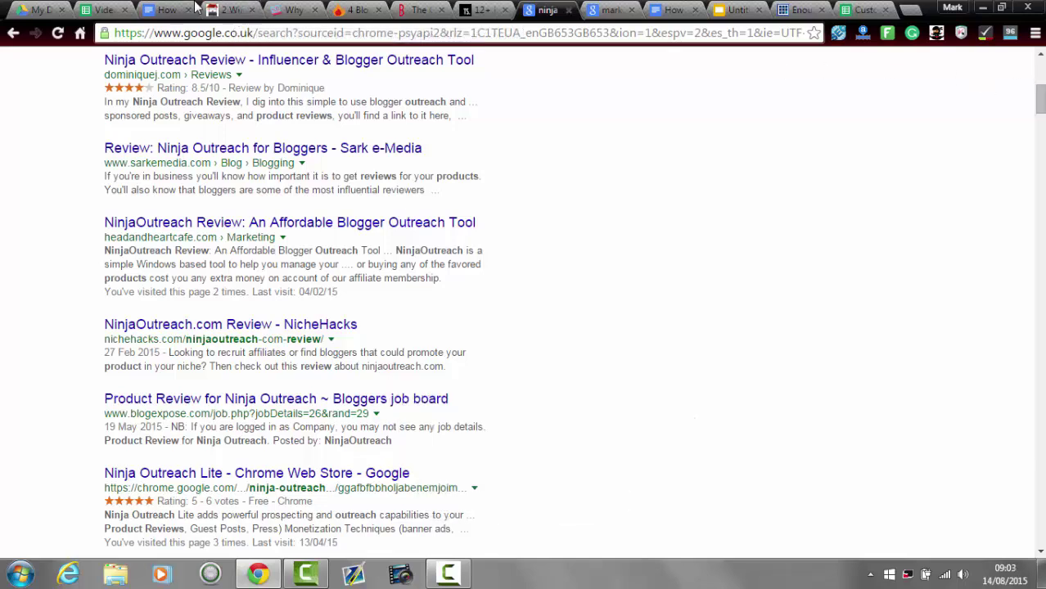
# Step: Switch to the Wording Well contest post about winning a year of Ninja Outreach access and look over its contest banner
pyautogui.click(222, 10)
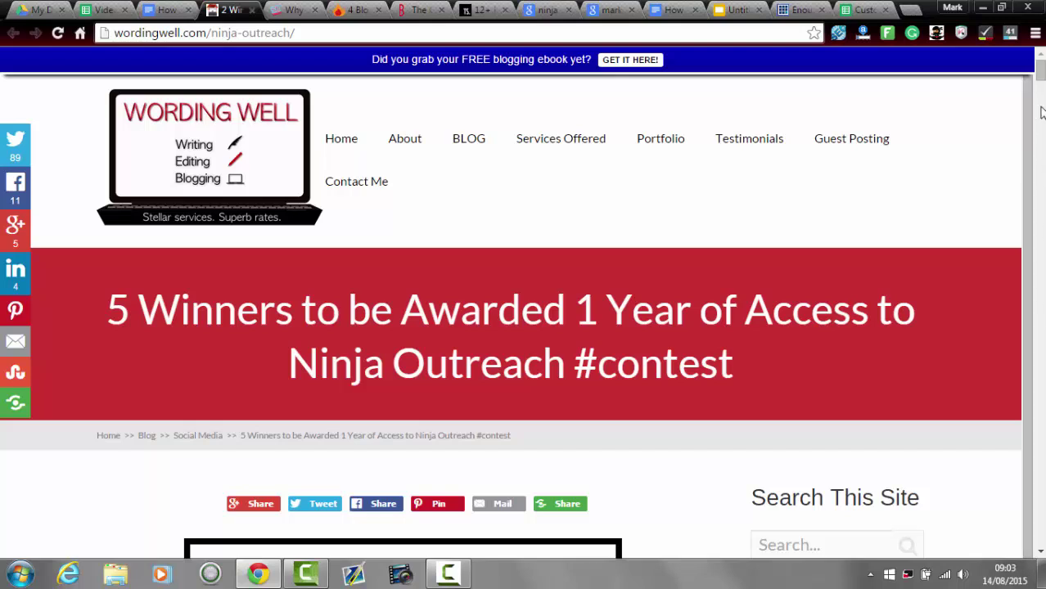
pyautogui.moveTo(1040, 76); pyautogui.dragTo(1040, 93)
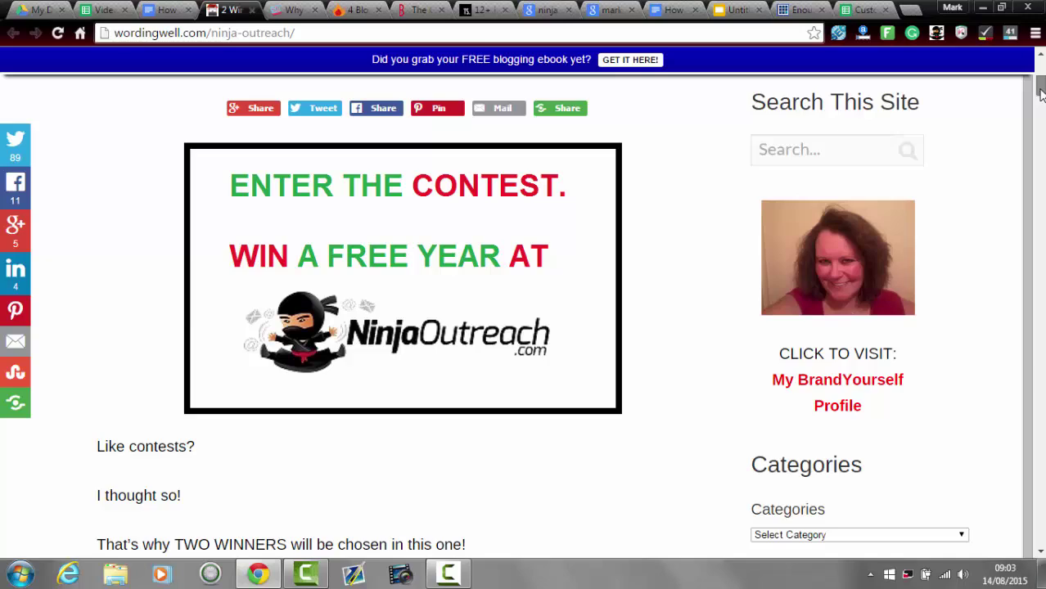
pyautogui.moveTo(1040, 92)
pyautogui.mouseDown()
pyautogui.moveTo(1042, 130)
pyautogui.moveTo(1037, 75)
pyautogui.mouseUp()
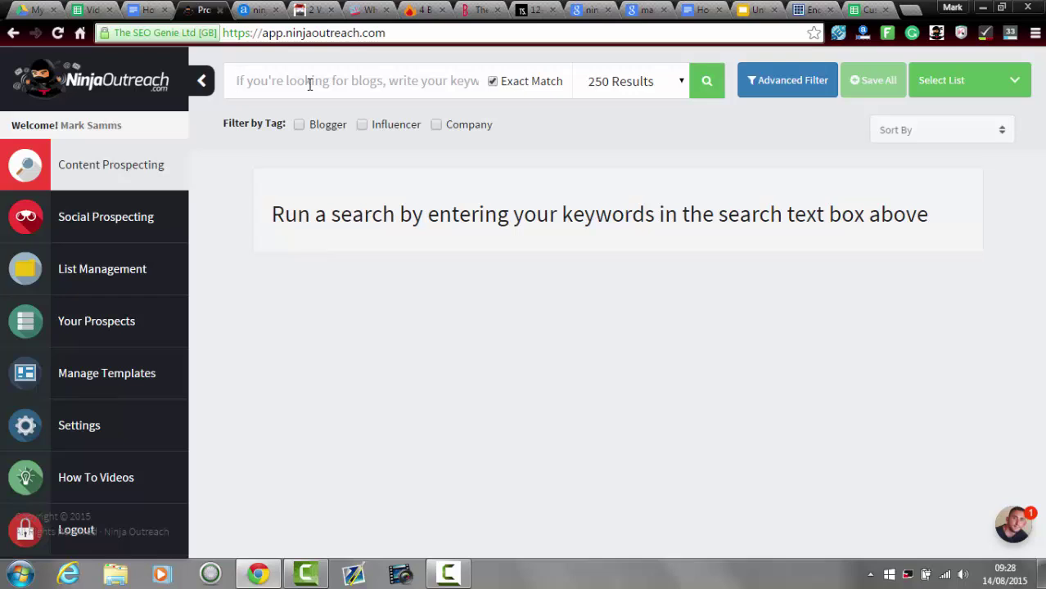
# Step: Run a content prospecting search in NinjaOutreach for the keyword "marketing" with the limit set to 5000 results
pyautogui.click(681, 85)
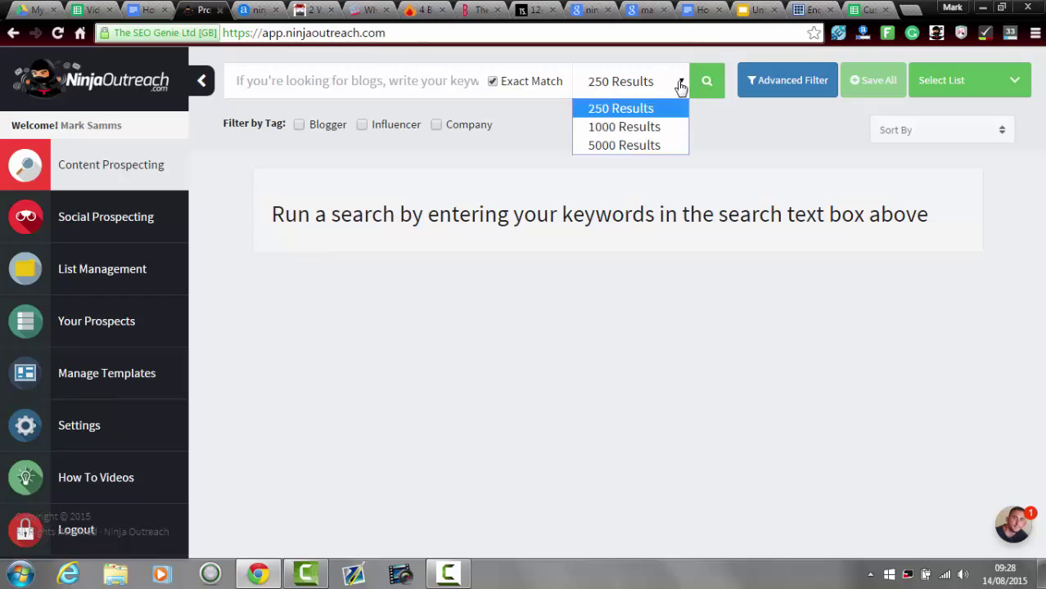
pyautogui.click(655, 145)
pyautogui.click(434, 82)
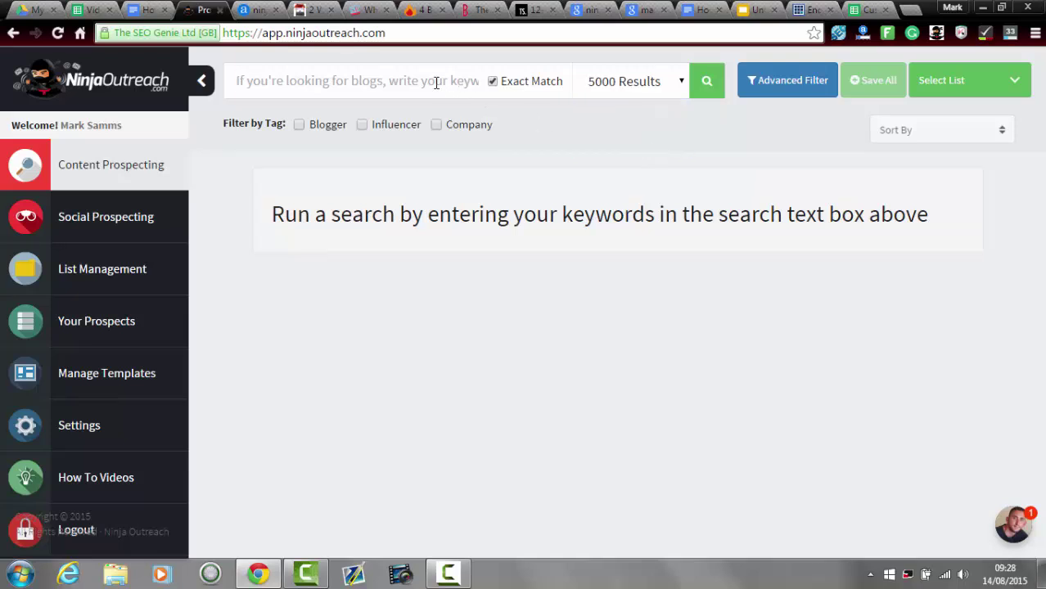
pyautogui.write('mark')
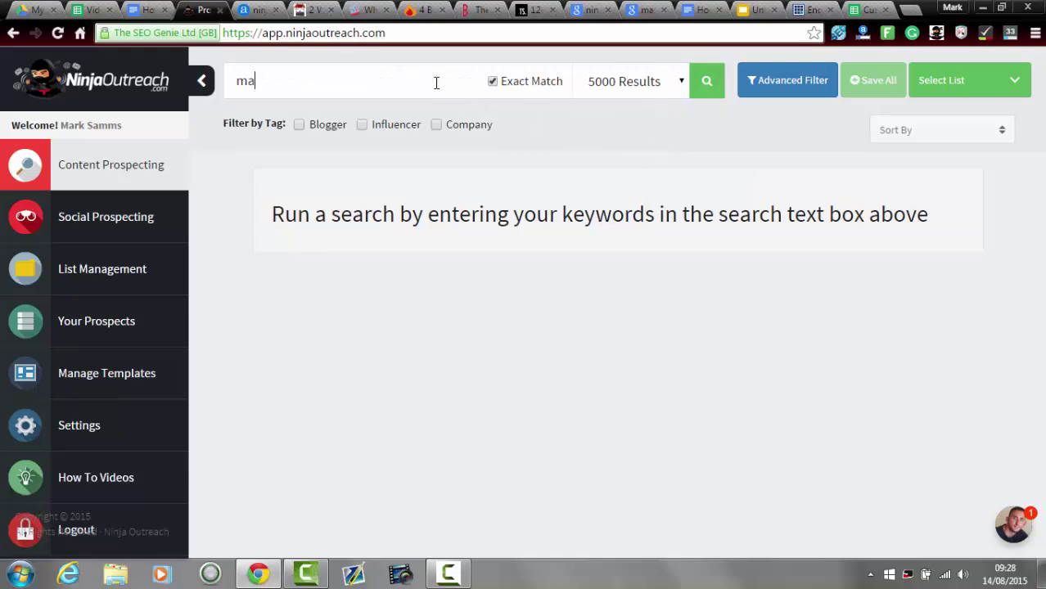
pyautogui.write('eting')
pyautogui.click(707, 84)
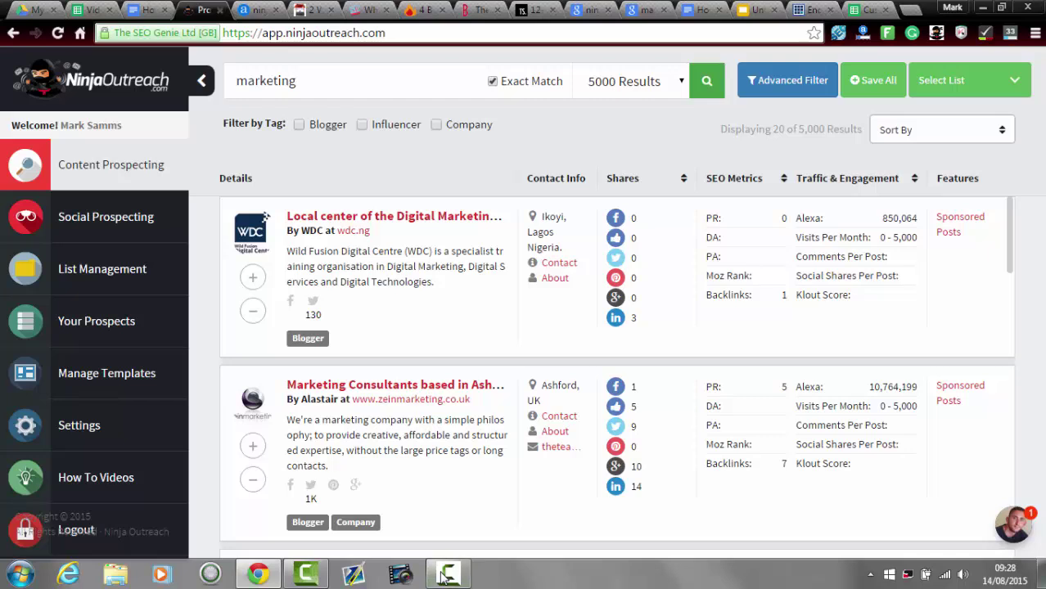
pyautogui.click(709, 85)
# Step: Filter the marketing search results to blogs whose featured pages are Giveaways, and collapse the advanced filter options
pyautogui.click(791, 88)
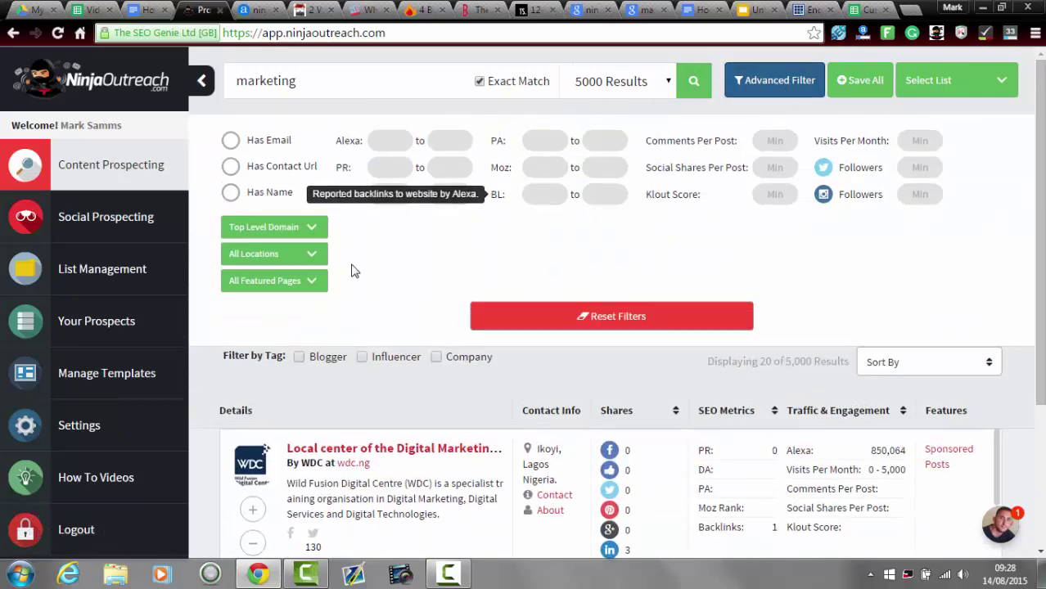
pyautogui.click(301, 288)
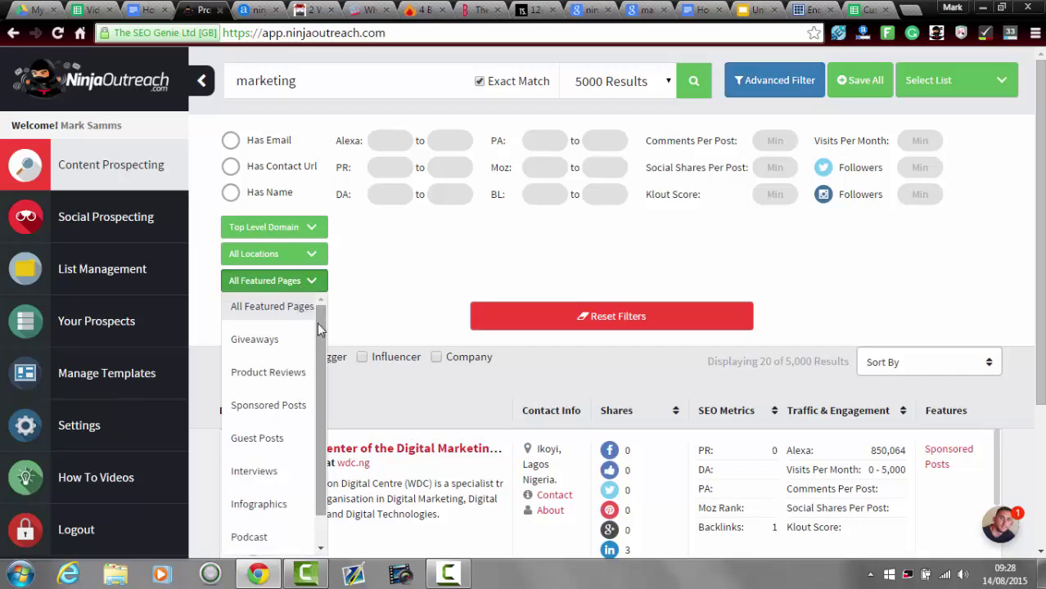
pyautogui.click(280, 342)
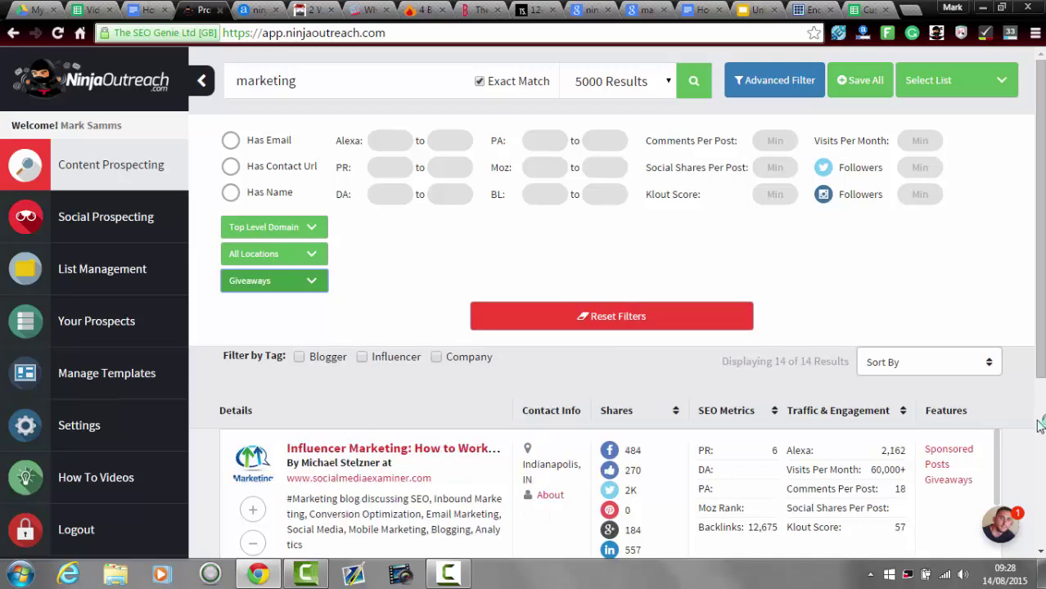
pyautogui.click(779, 79)
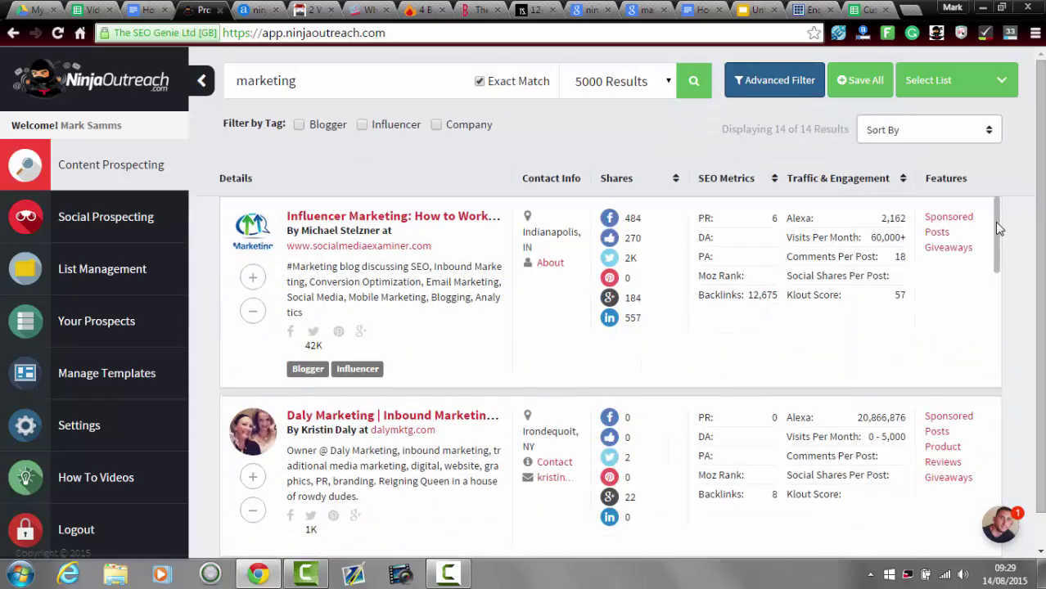
# Step: Look through the giveaway blogs and open the Giveaways feature link of the Loqui Marketing entry
pyautogui.scroll(-1, 995, 229)
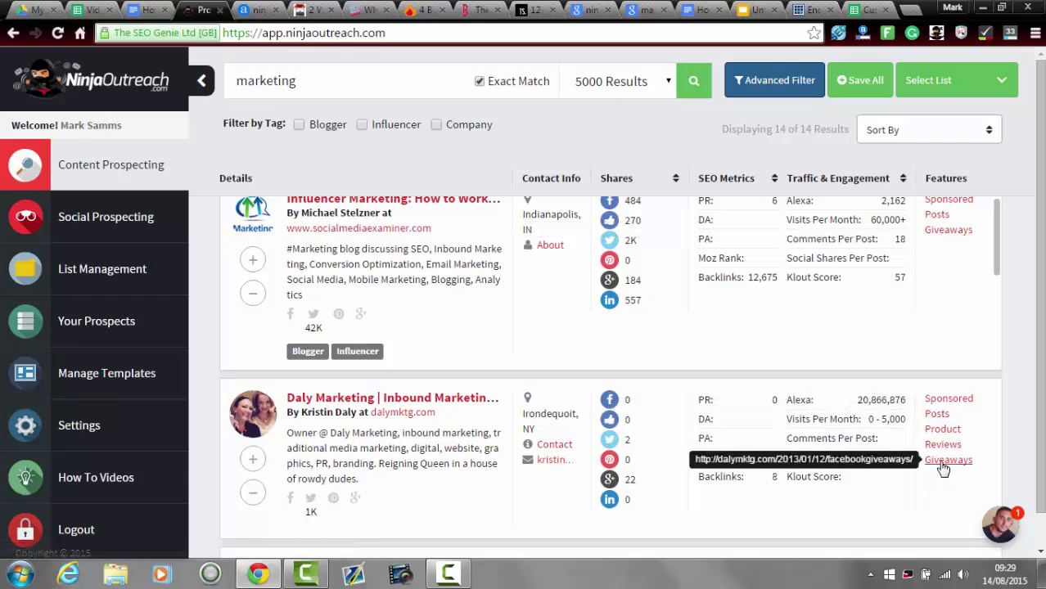
pyautogui.scroll(1, 917, 205)
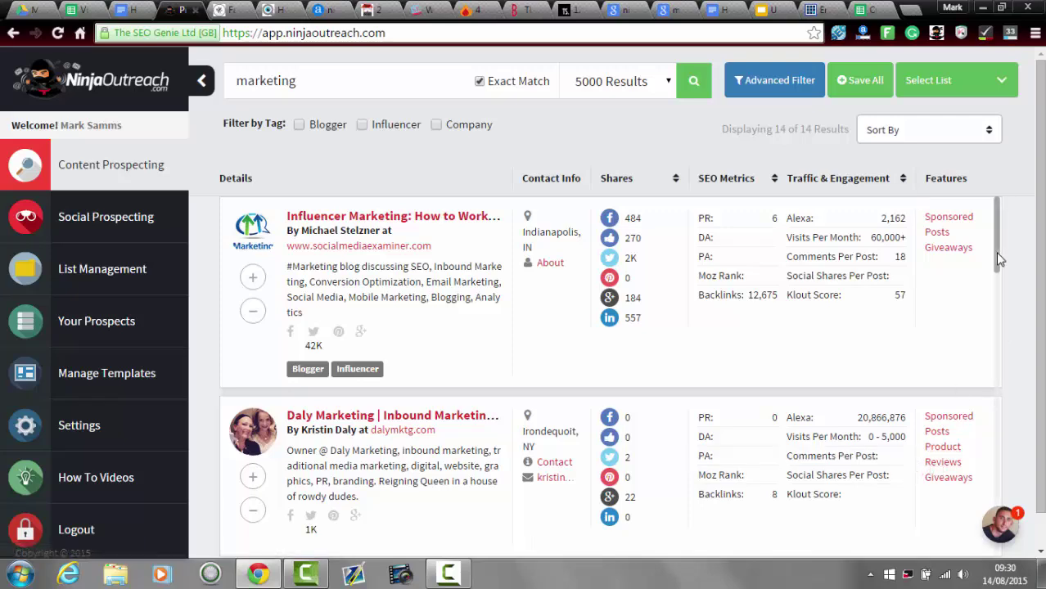
pyautogui.moveTo(995, 253); pyautogui.dragTo(996, 281)
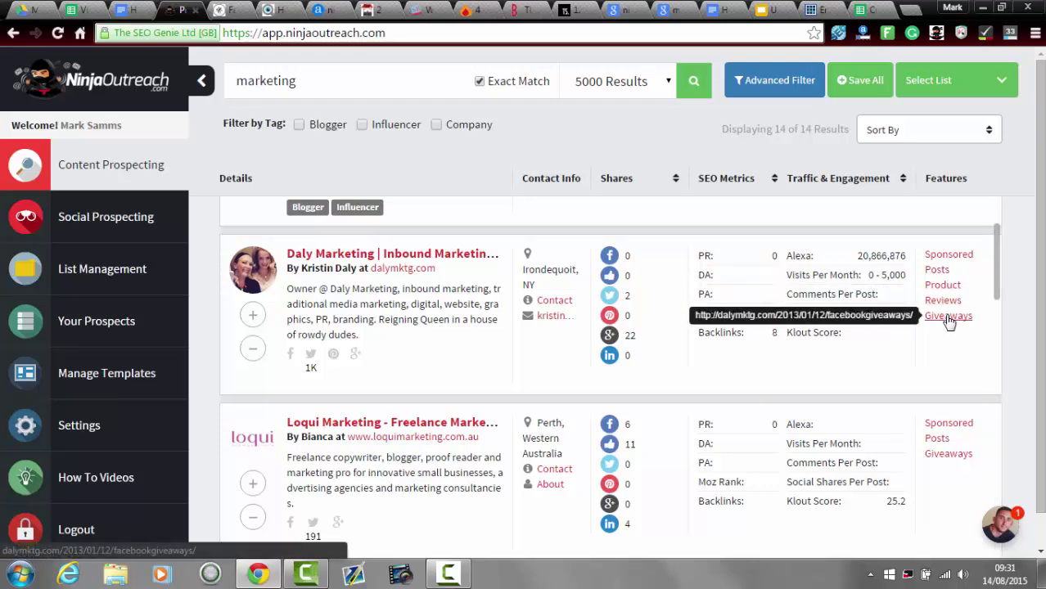
pyautogui.click(943, 460)
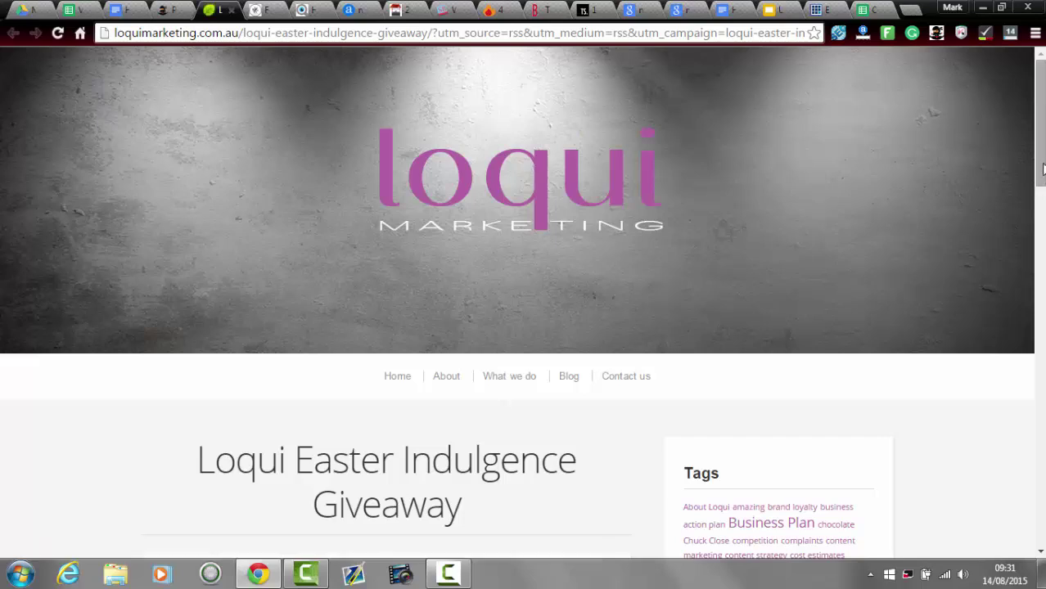
# Step: Read through the Loqui Easter Indulgence Giveaway post, including its prize pack list and closing notes, and return to the site's navigation links
pyautogui.scroll(-2, 1039, 186)
pyautogui.scroll(-2, 522, 304)
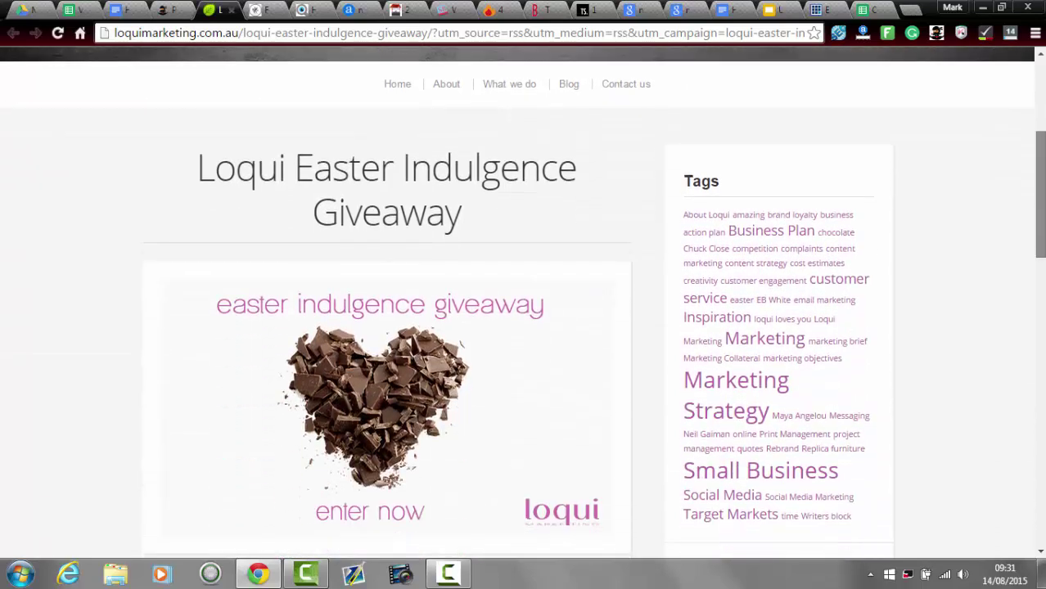
pyautogui.scroll(-2, 522, 304)
pyautogui.scroll(-3, 522, 303)
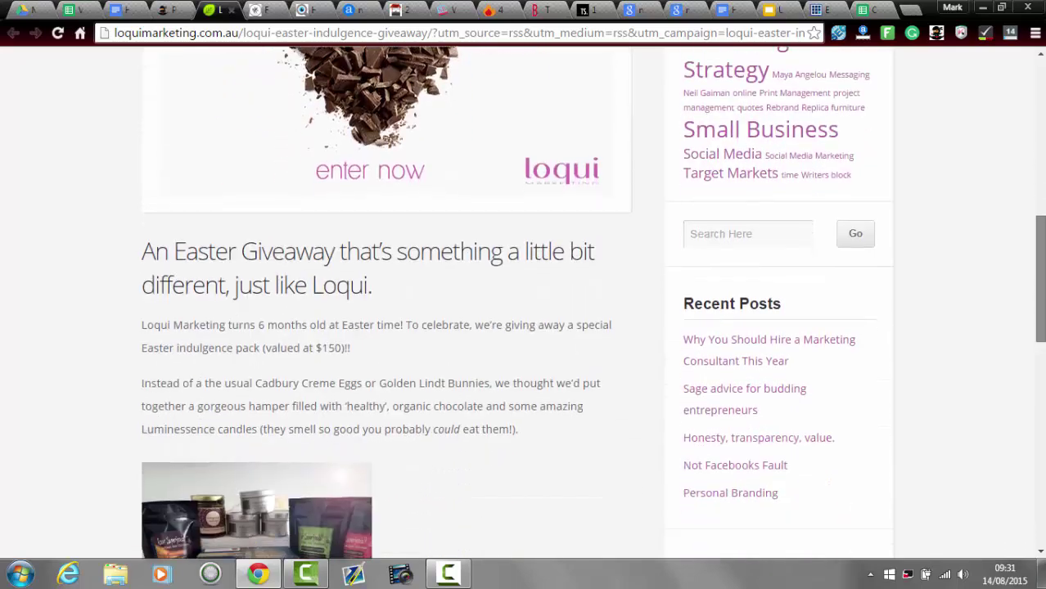
pyautogui.scroll(-2, 522, 303)
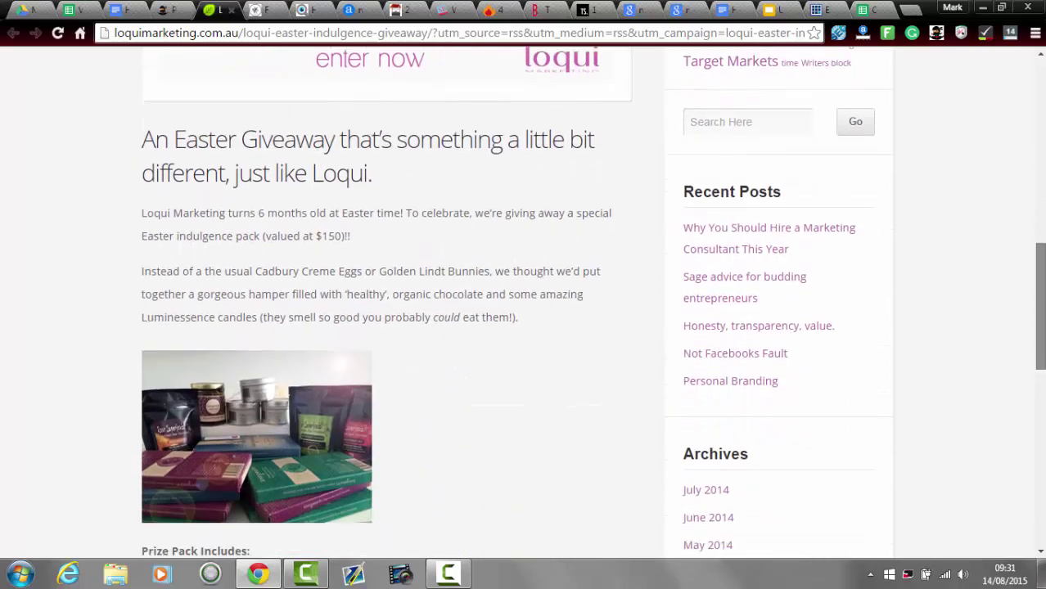
pyautogui.scroll(-2, 522, 303)
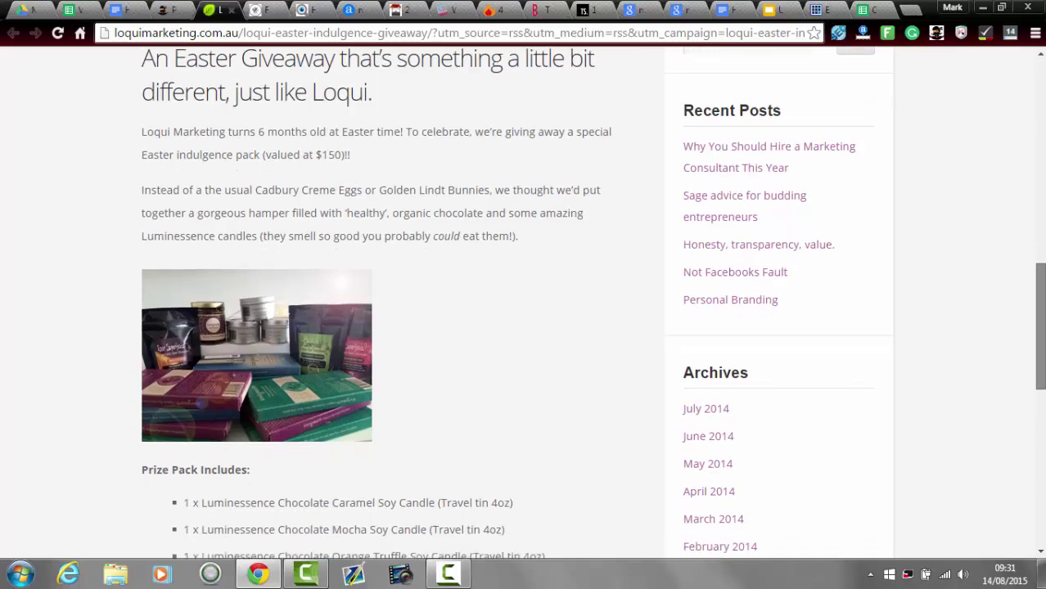
pyautogui.scroll(-1, 522, 303)
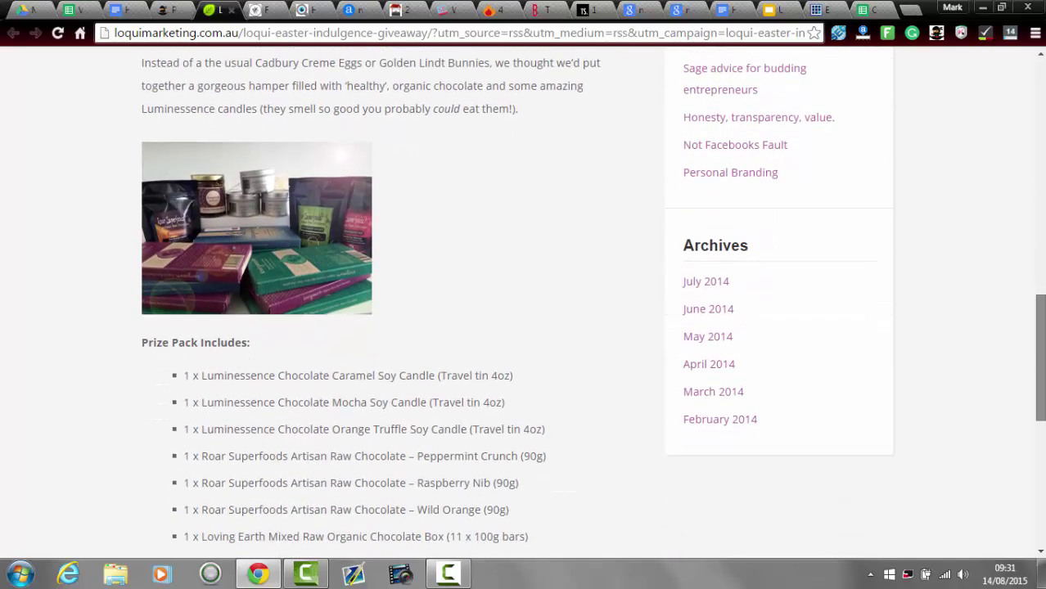
pyautogui.scroll(-1, 522, 303)
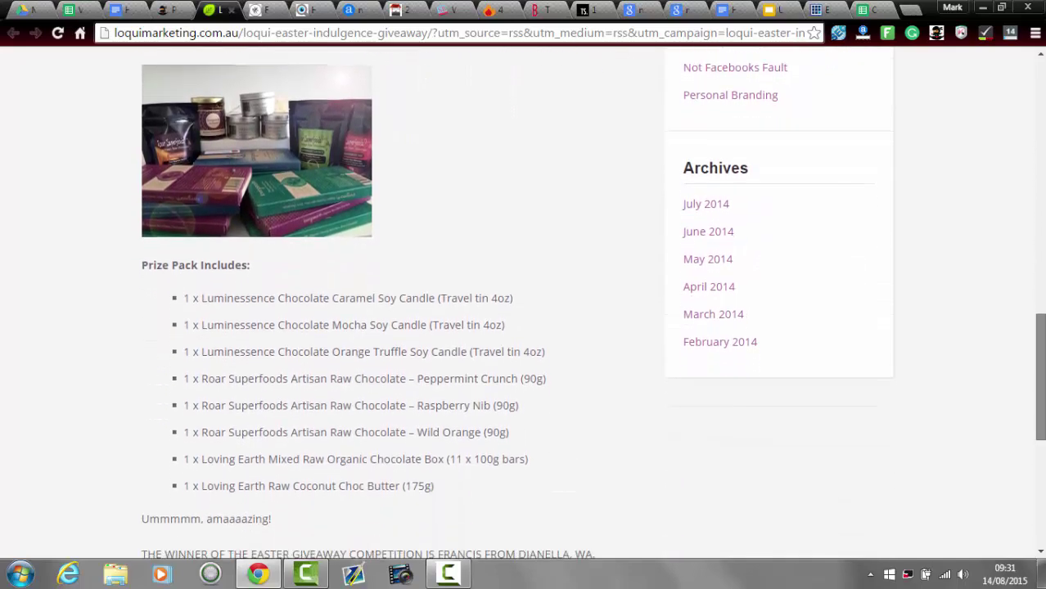
pyautogui.scroll(-3, 522, 304)
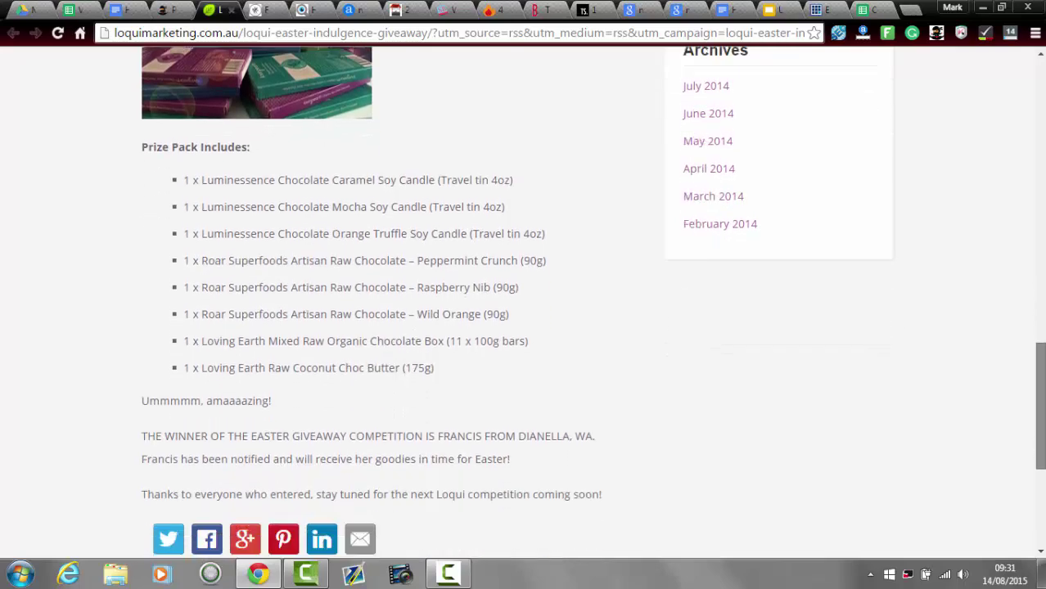
pyautogui.moveTo(1041, 486); pyautogui.dragTo(988, 206)
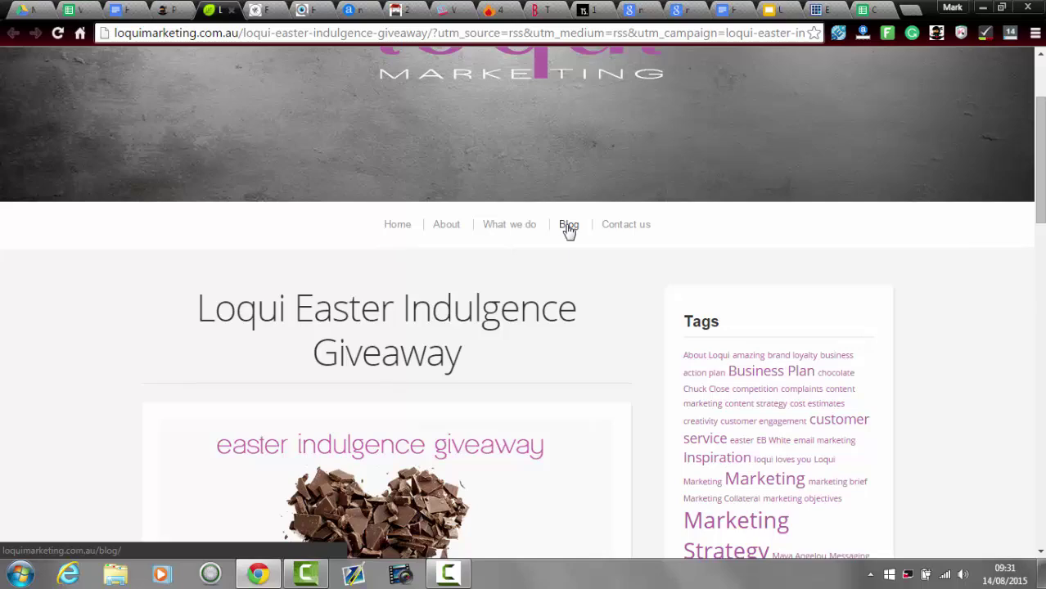
# Step: Return to the NinjaOutreach results, change the featured pages filter to Product Reviews, and look over the listed blogs
pyautogui.click(163, 10)
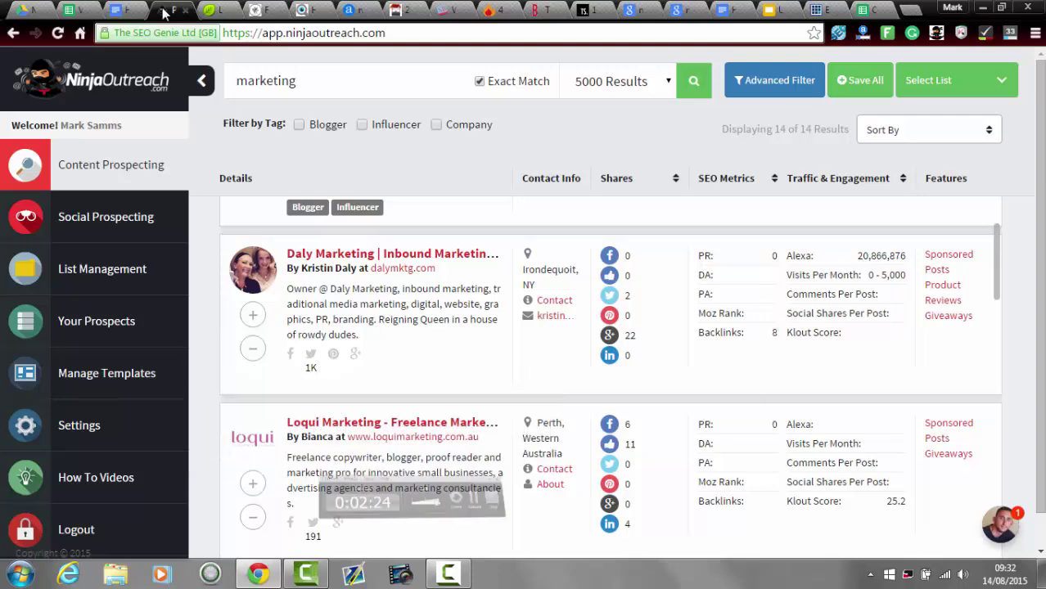
pyautogui.click(747, 80)
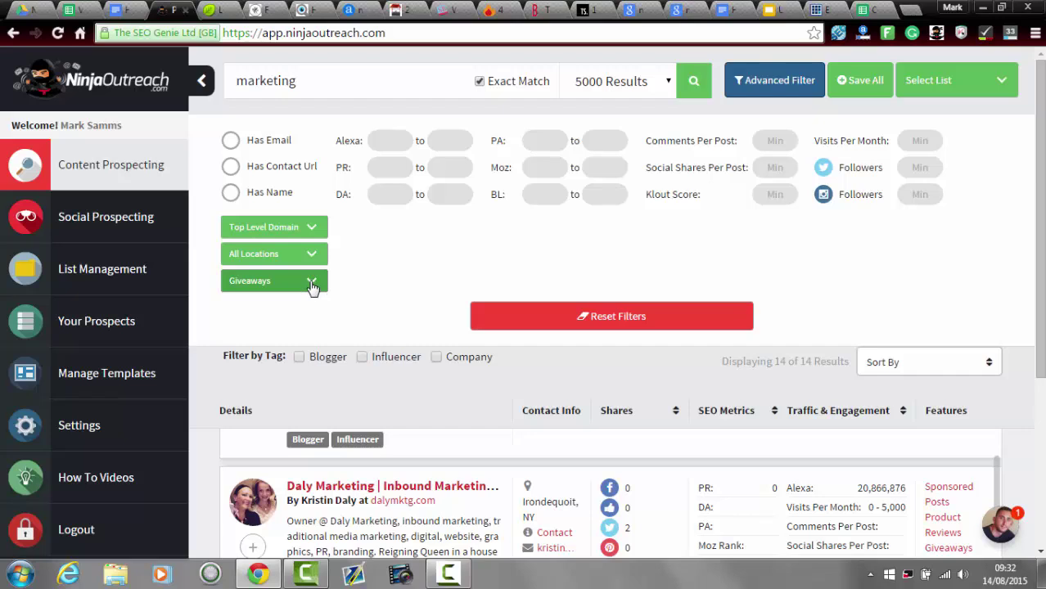
pyautogui.click(311, 285)
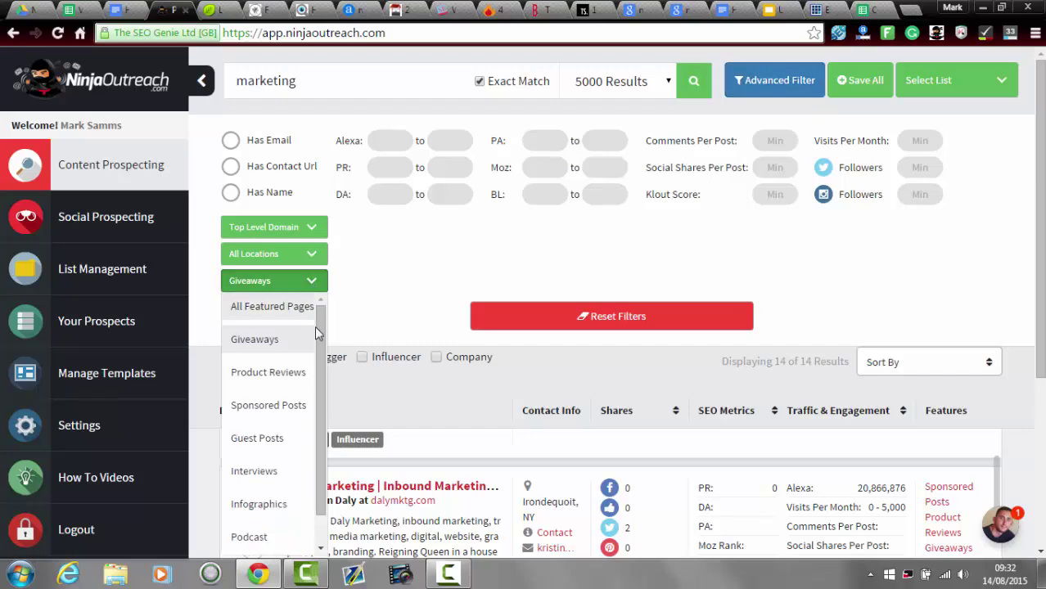
pyautogui.click(270, 372)
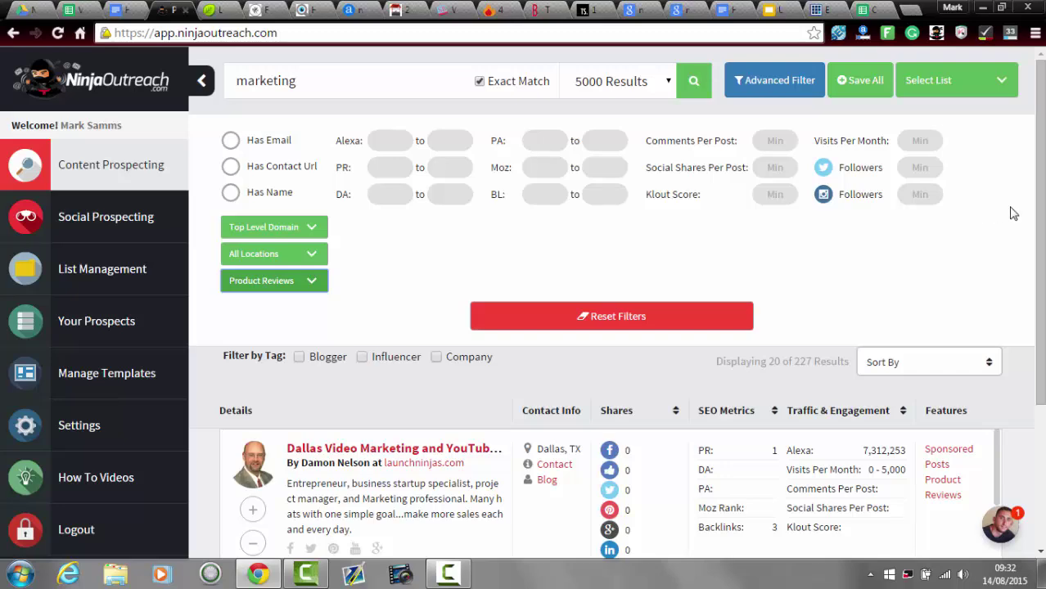
pyautogui.moveTo(1039, 231); pyautogui.dragTo(1042, 385)
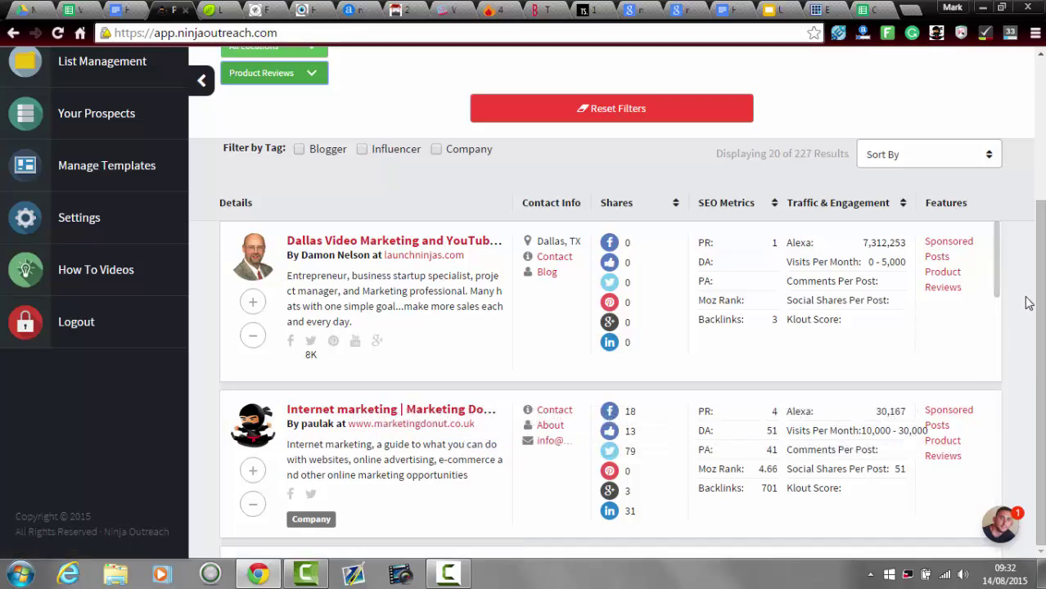
pyautogui.moveTo(999, 286); pyautogui.dragTo(982, 262)
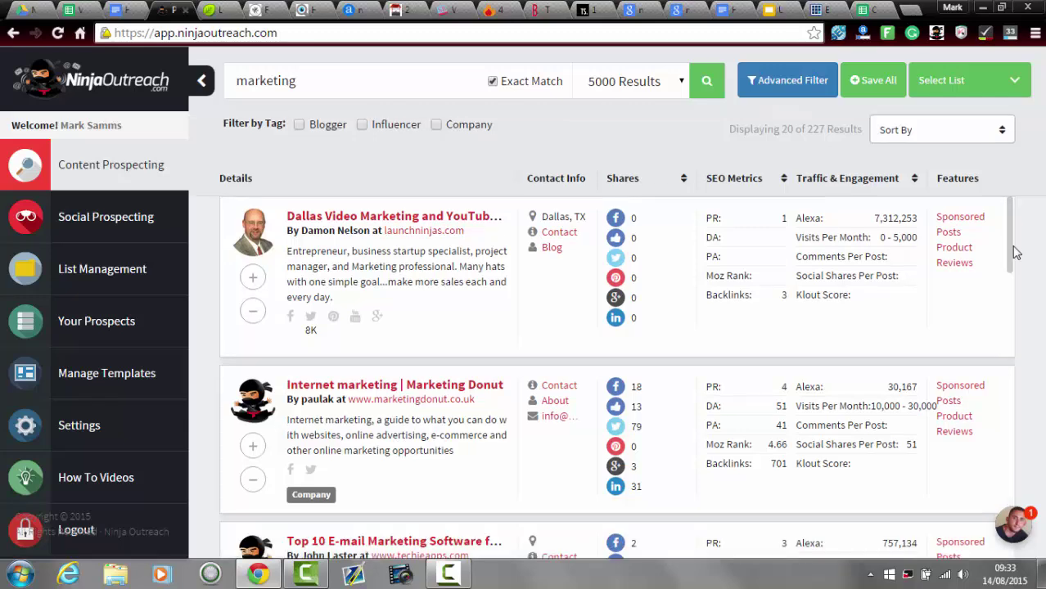
# Step: Change the featured pages filter to Sponsored Posts and browse the listed marketing blogs
pyautogui.click(774, 90)
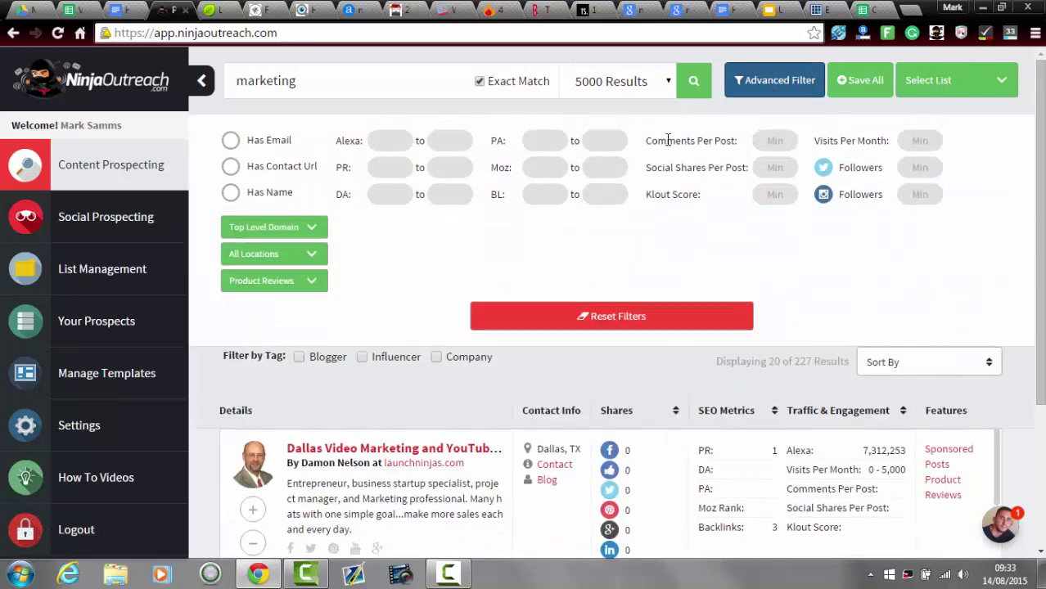
pyautogui.click(310, 291)
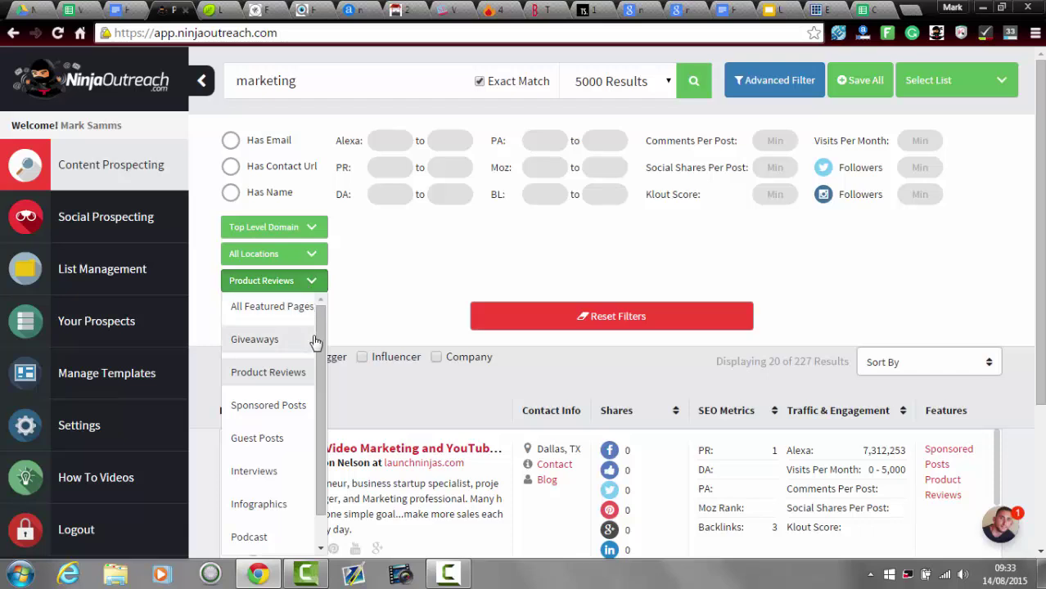
pyautogui.click(292, 405)
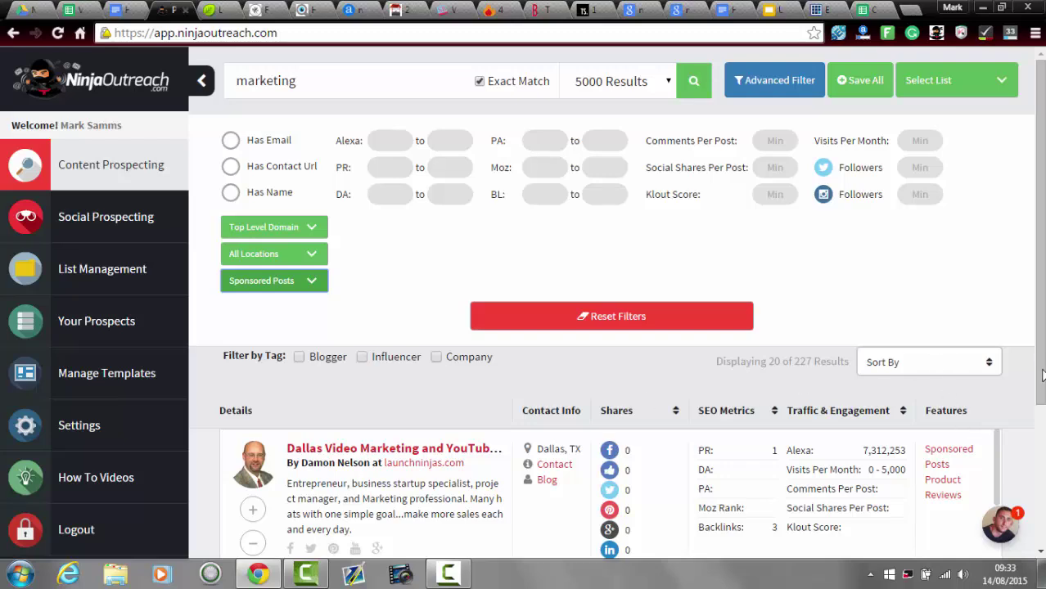
pyautogui.moveTo(1042, 372); pyautogui.dragTo(1042, 512)
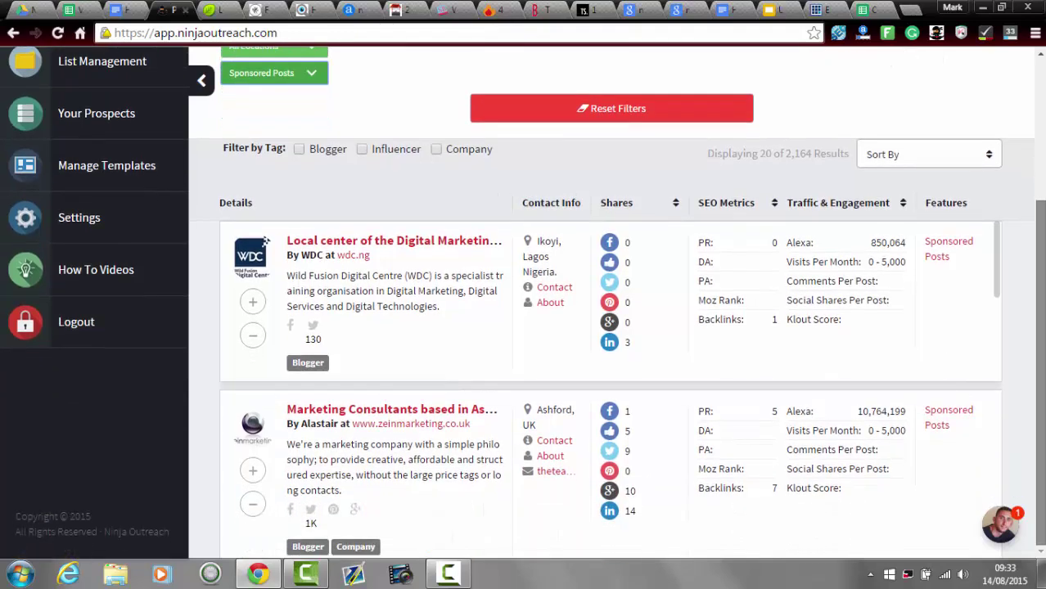
pyautogui.moveTo(1042, 512); pyautogui.dragTo(1042, 435)
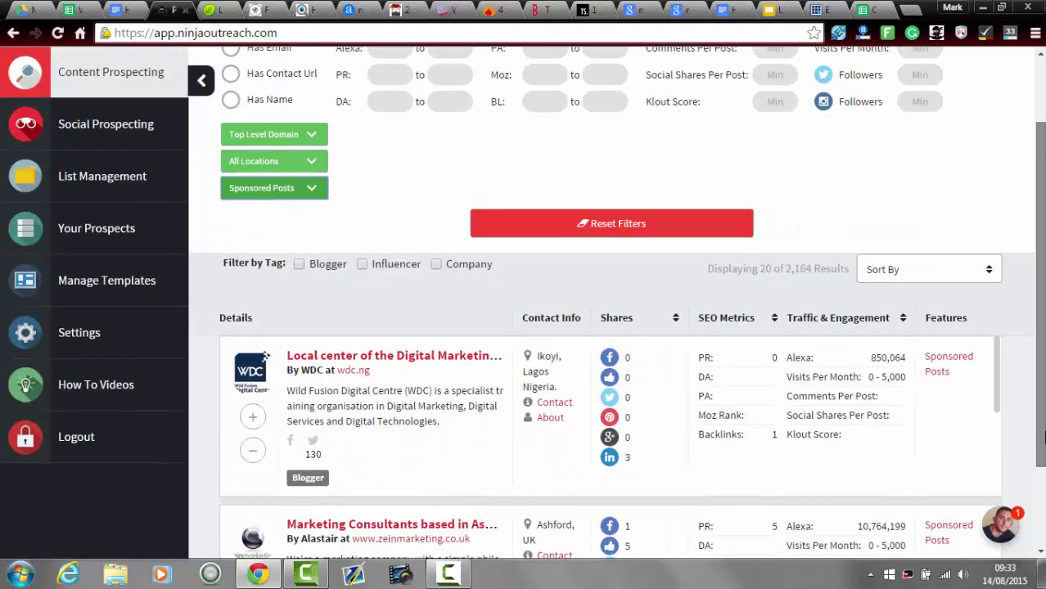
pyautogui.moveTo(1000, 396); pyautogui.dragTo(1002, 491)
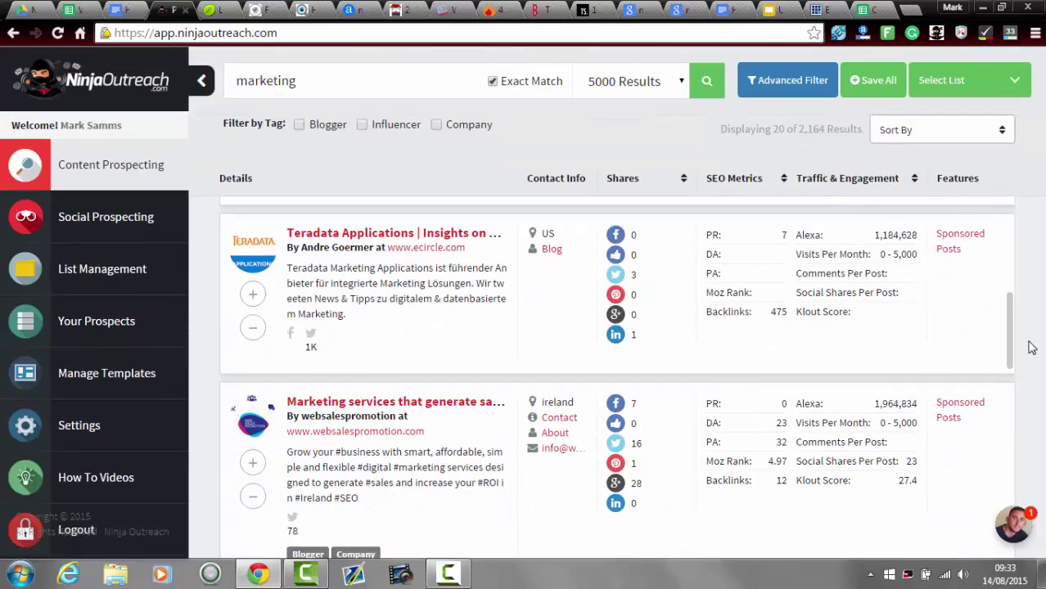
pyautogui.scroll(1, 994, 271)
pyautogui.scroll(4, 994, 271)
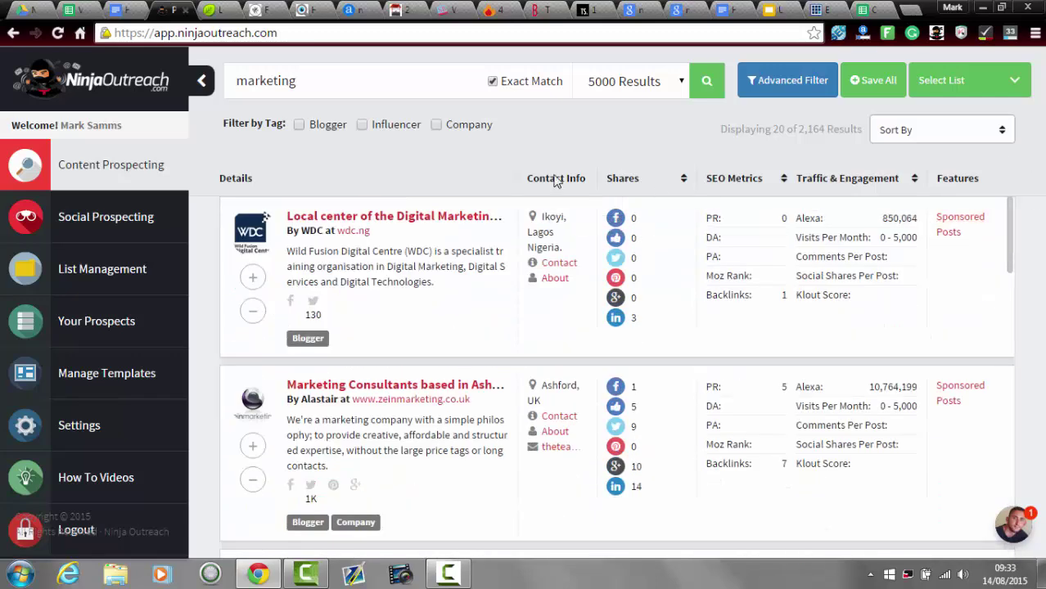
# Step: Change the featured pages filter to Guest Posts and browse the marketing blogs that have guest post pages
pyautogui.click(763, 88)
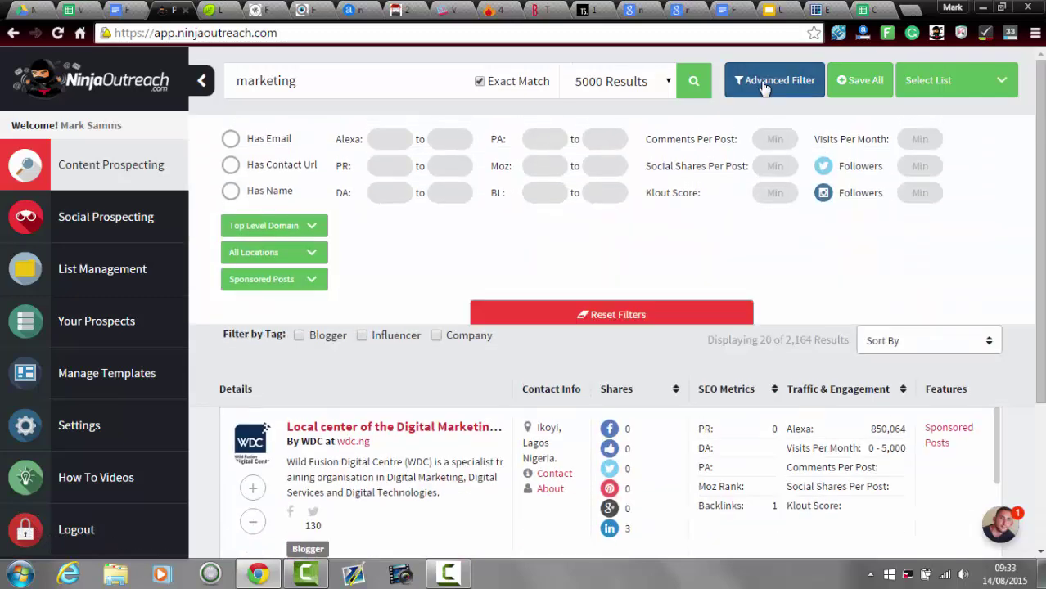
pyautogui.click(315, 282)
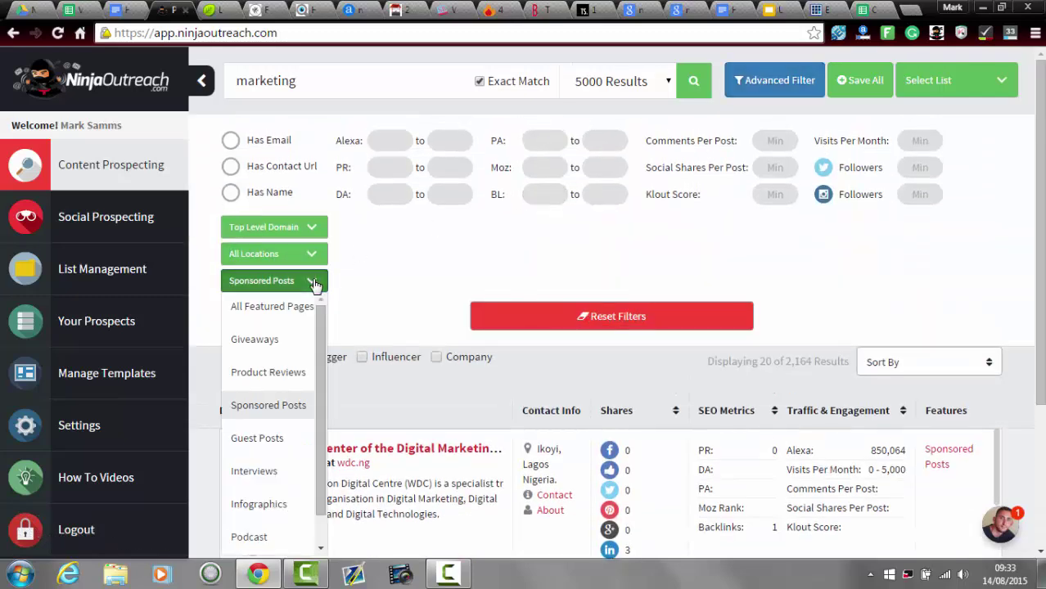
pyautogui.click(277, 440)
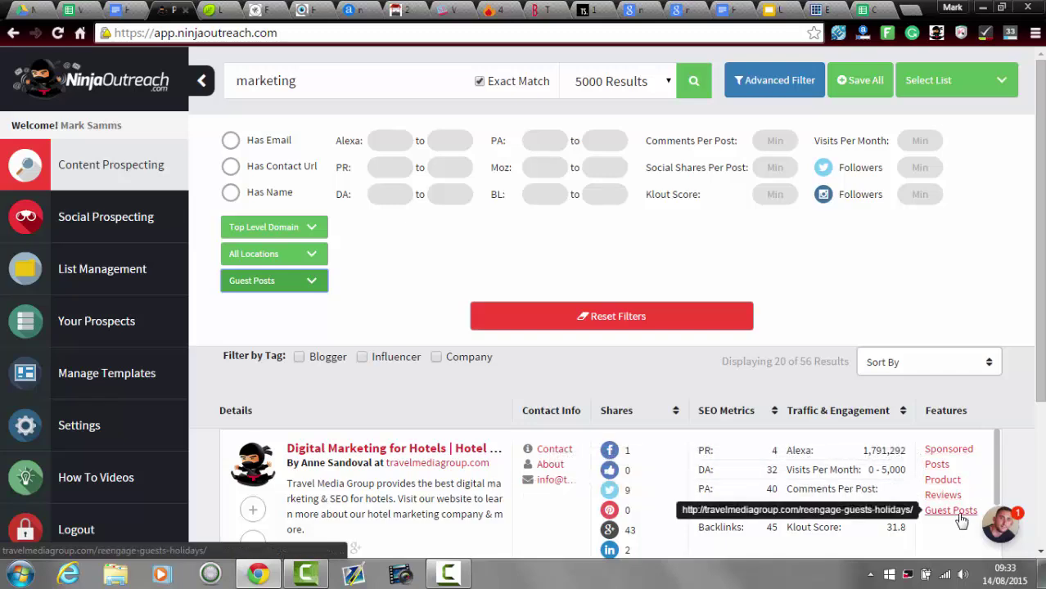
pyautogui.scroll(-3, 1003, 532)
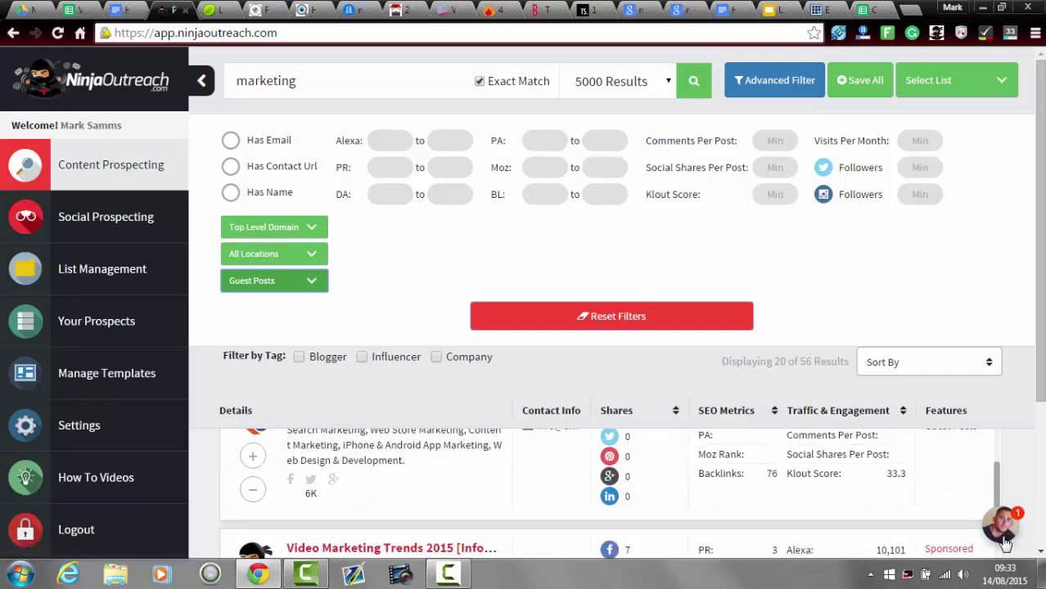
pyautogui.scroll(-3, 1005, 532)
pyautogui.scroll(-5, 981, 507)
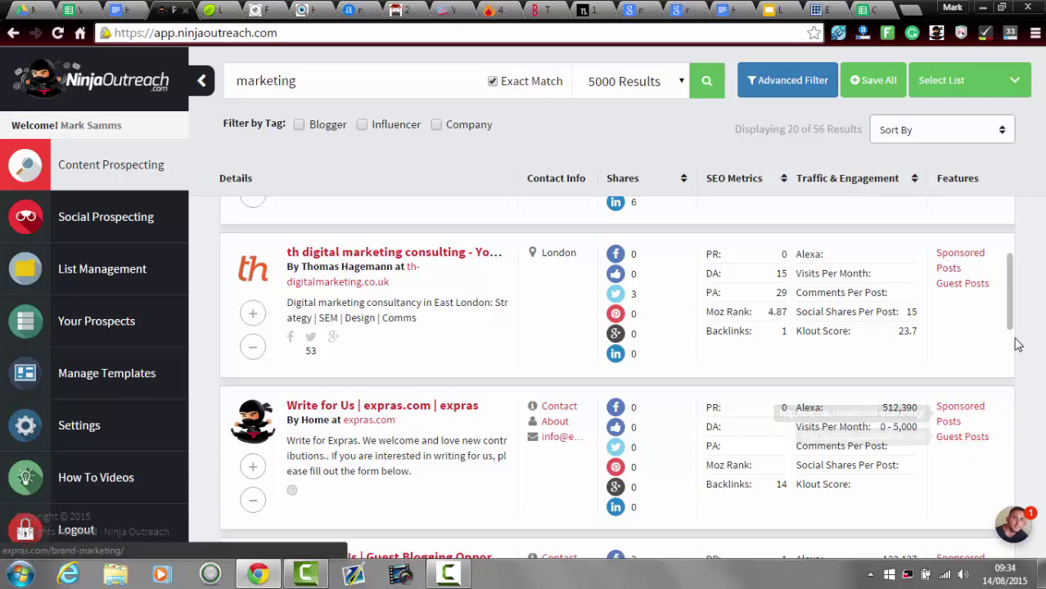
pyautogui.scroll(-5, 1011, 348)
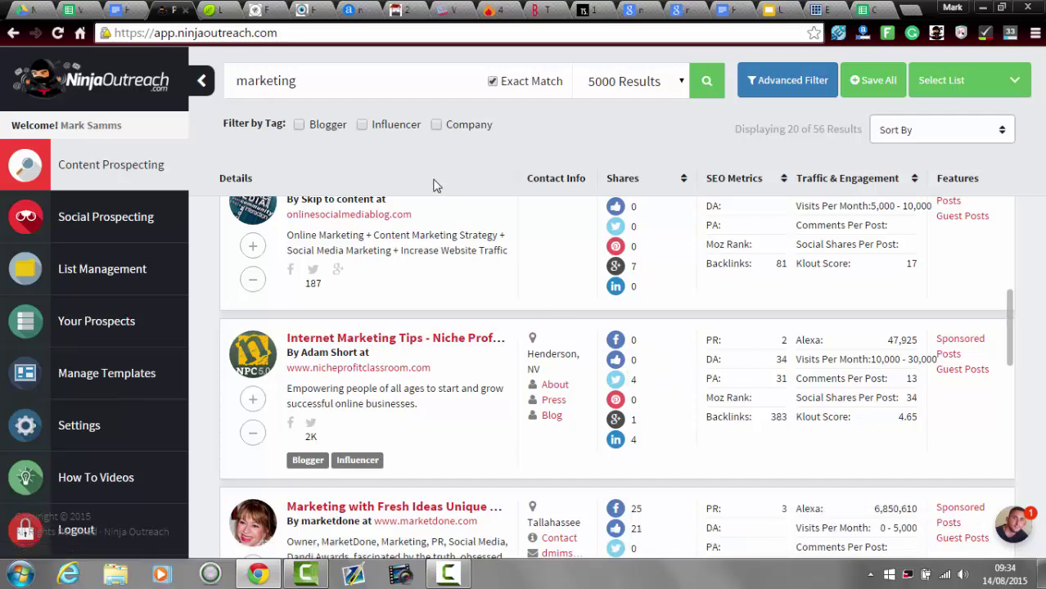
# Step: Run a content prospecting search for "marketing reviews" and look over the listed sites
pyautogui.click(355, 83)
pyautogui.write('revi')
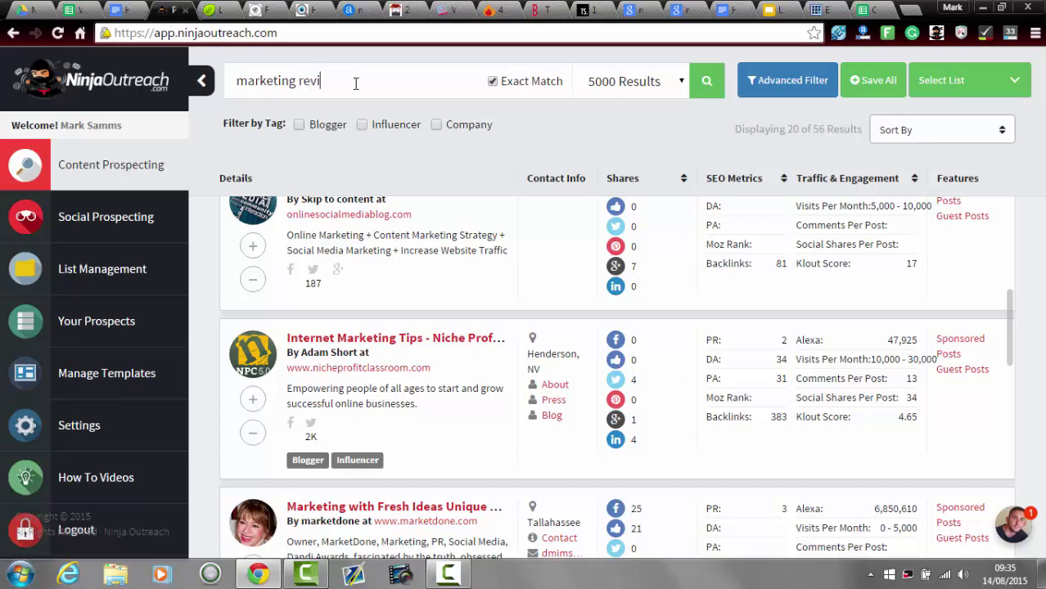
pyautogui.write('ews')
pyautogui.click(708, 83)
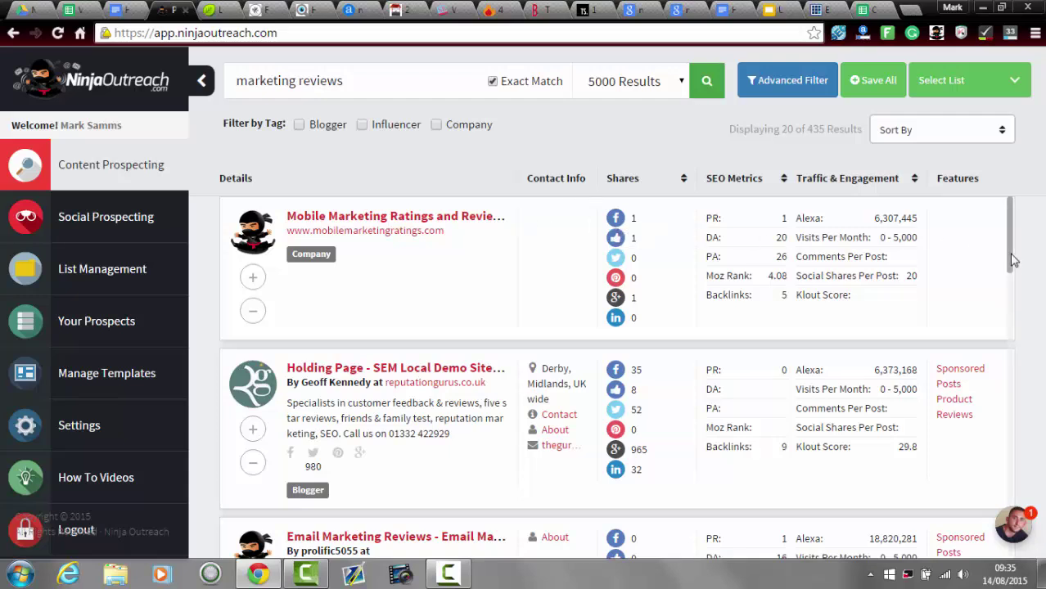
pyautogui.moveTo(1008, 261)
pyautogui.mouseDown()
pyautogui.moveTo(1011, 276)
pyautogui.moveTo(1012, 248)
pyautogui.mouseUp()
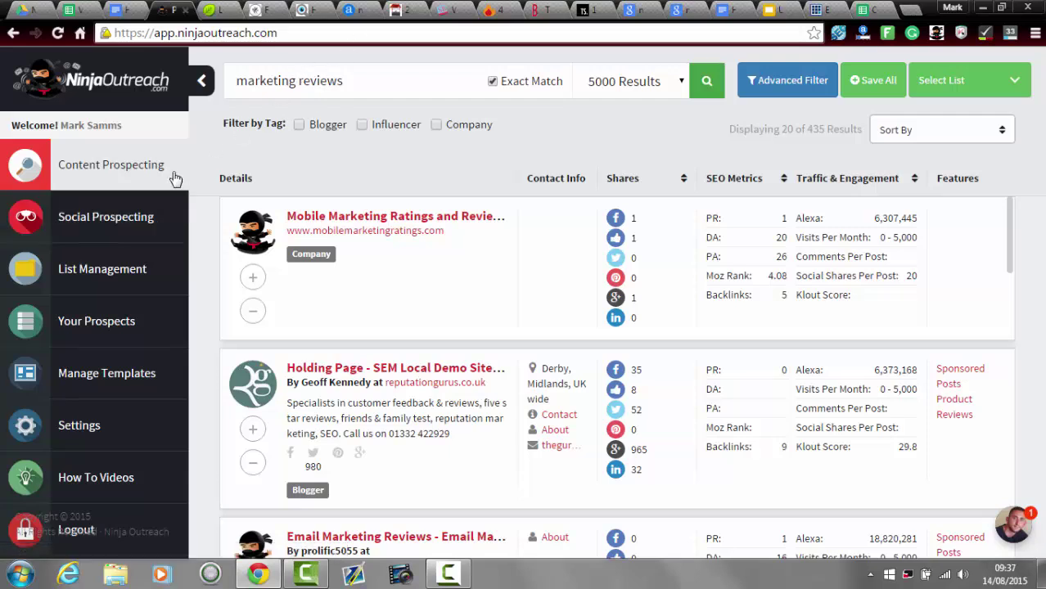
# Step: Run a social prospecting search for "marketing reviews" with 5000 results and sort the profiles by most followers
pyautogui.click(134, 224)
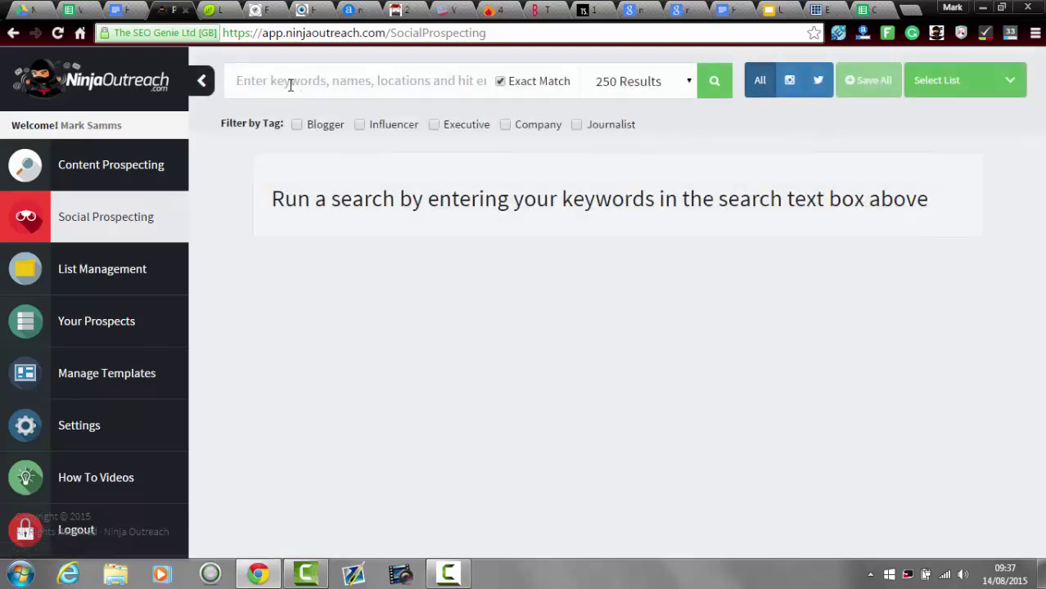
pyautogui.click(290, 86)
pyautogui.write('mark')
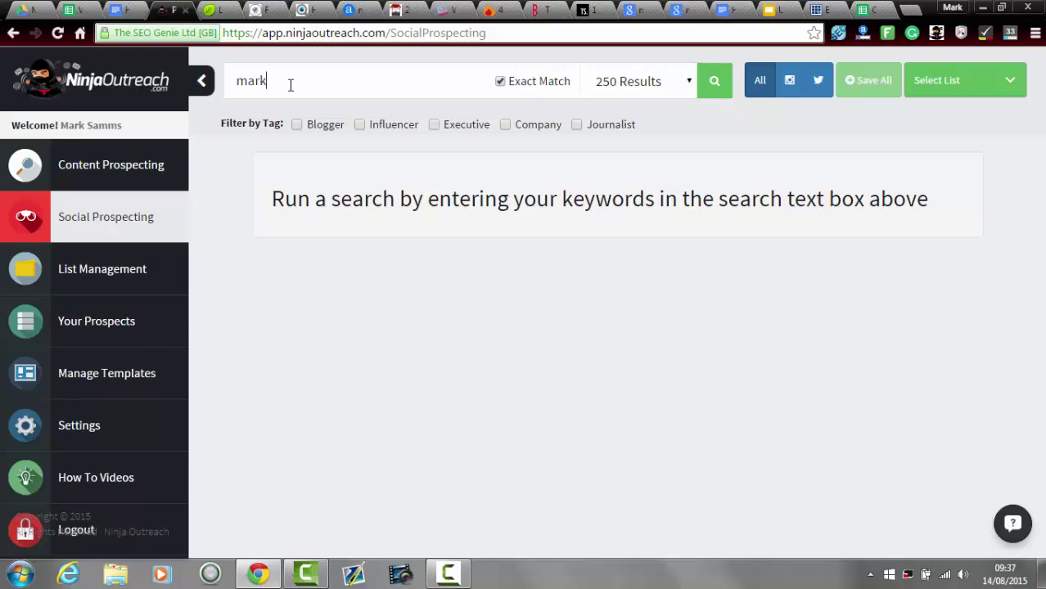
pyautogui.write('eting rev')
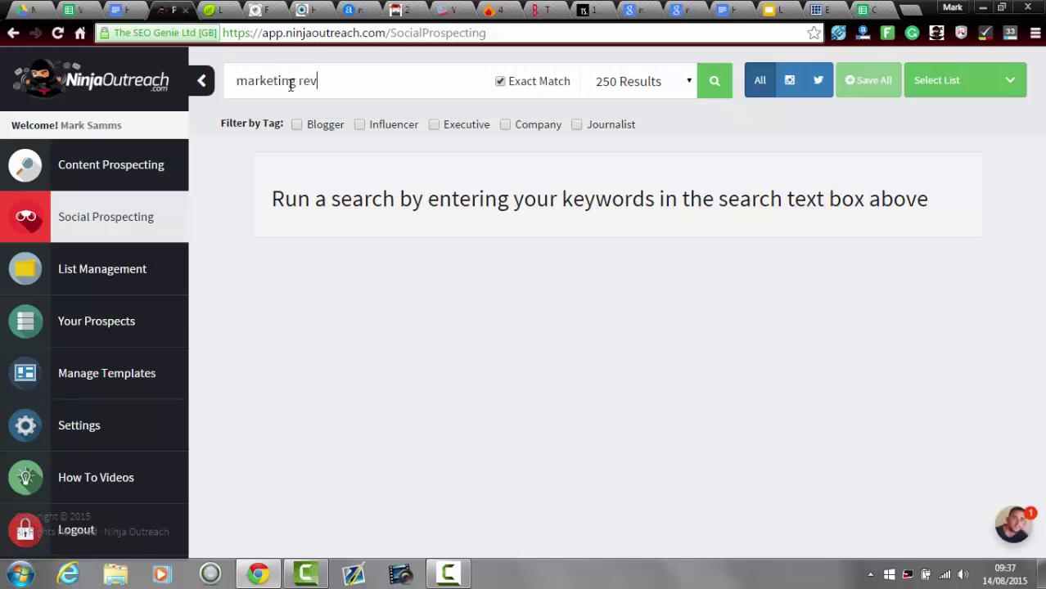
pyautogui.write('iews')
pyautogui.click(684, 85)
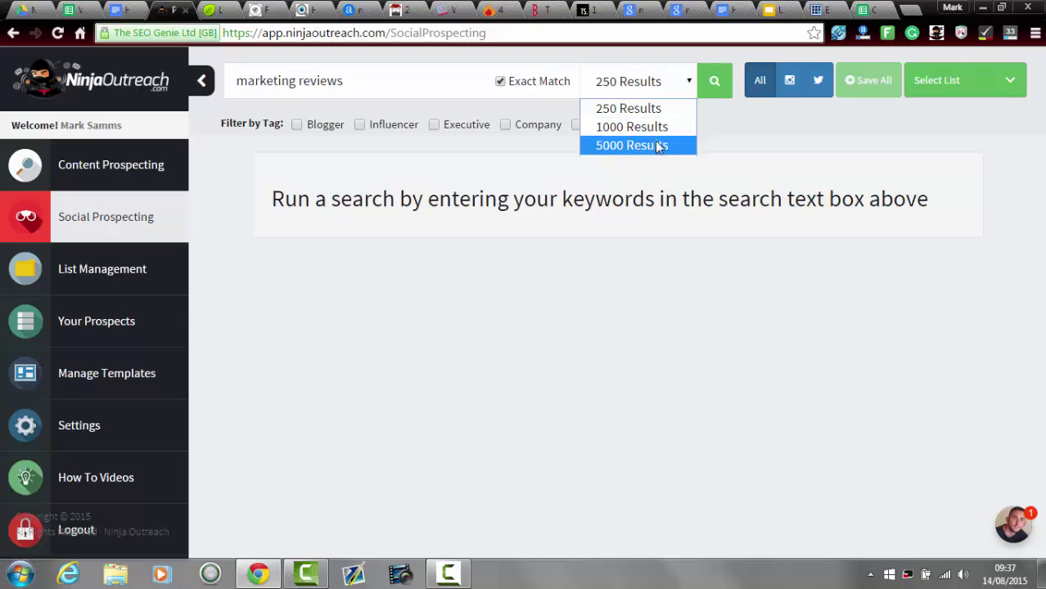
pyautogui.click(657, 146)
pyautogui.click(714, 87)
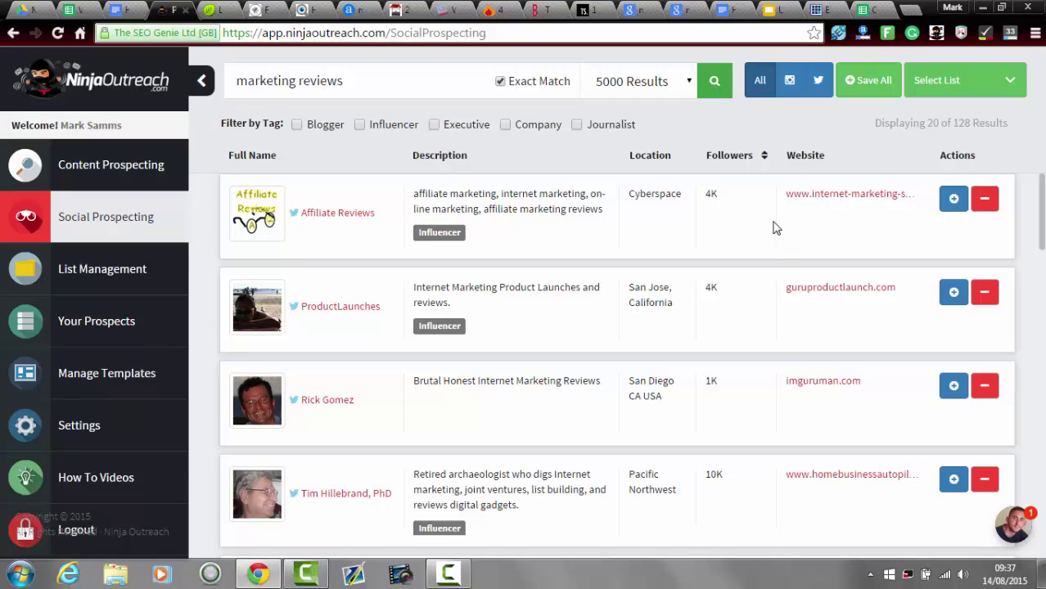
pyautogui.click(767, 157)
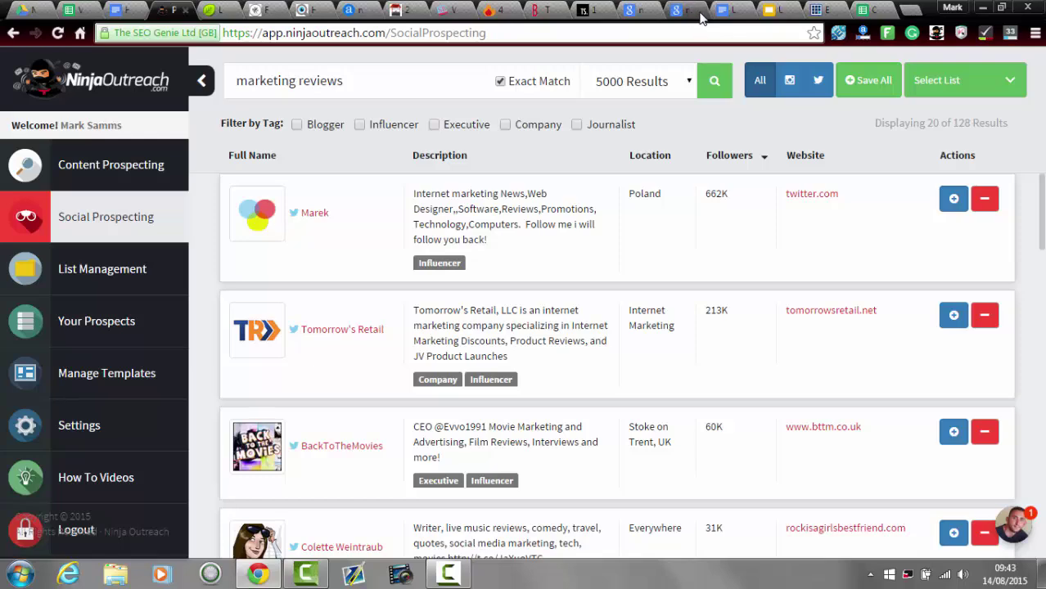
# Step: Copy the "[Your-Topic] inurl:/review/" search query from the Google Docs document and open a new browser tab
pyautogui.click(726, 13)
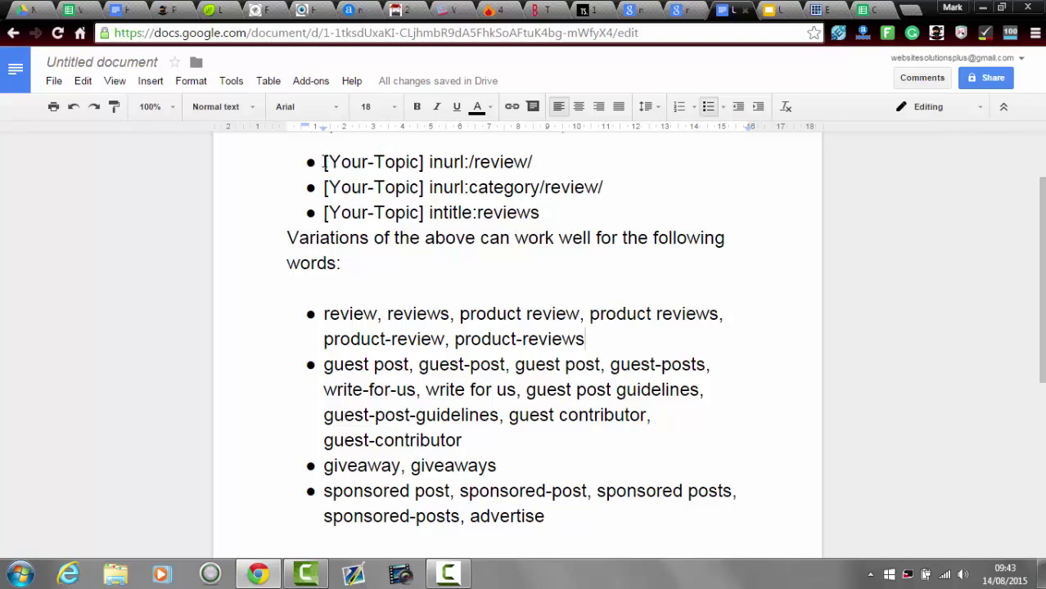
pyautogui.moveTo(324, 162); pyautogui.dragTo(536, 161)
pyautogui.hotkey('ctrl', 'c')
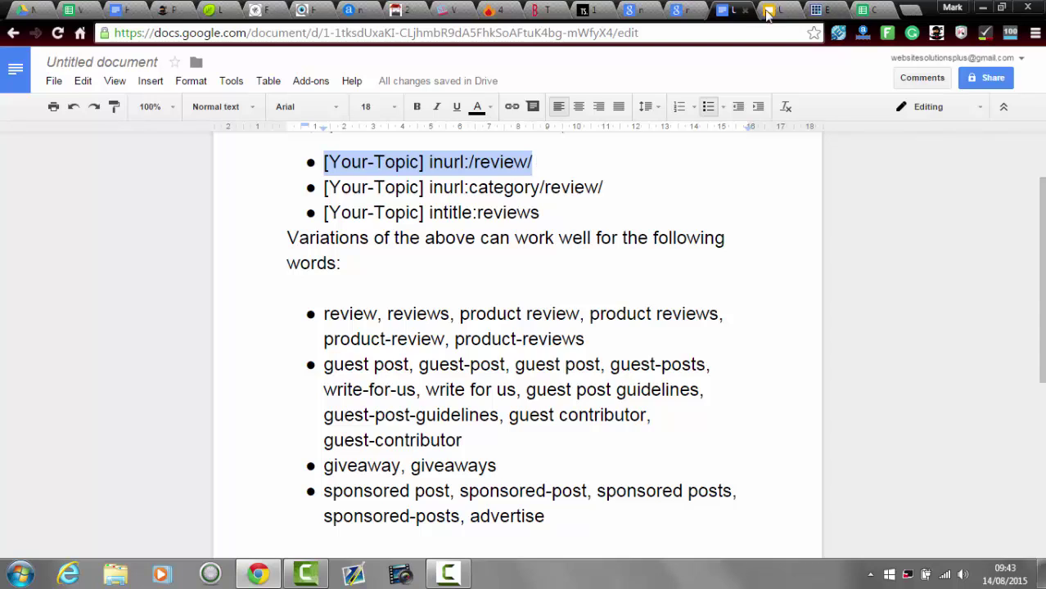
pyautogui.rightClick(733, 16)
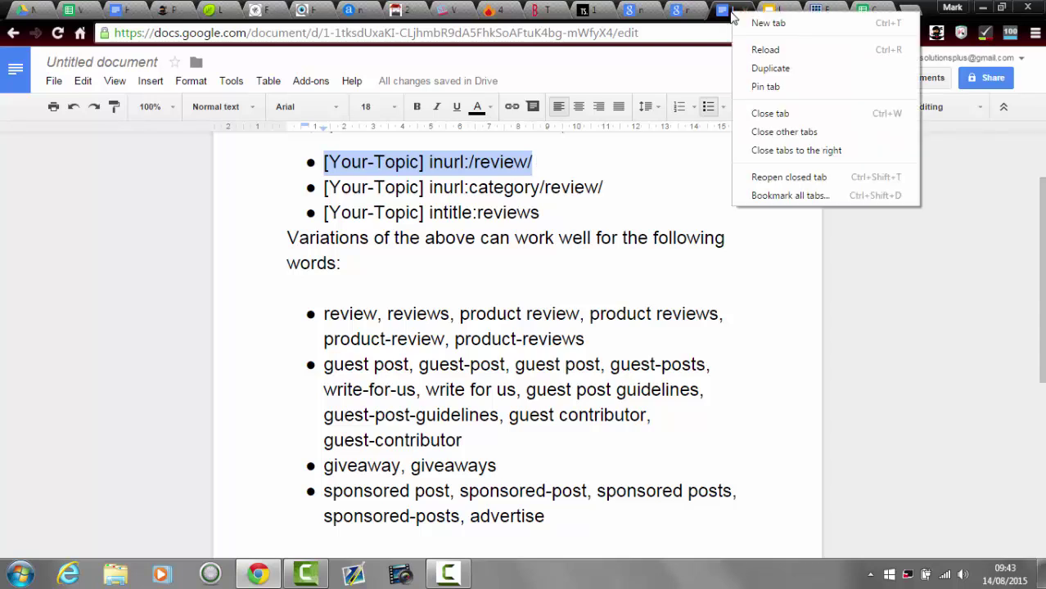
pyautogui.press('Escape')
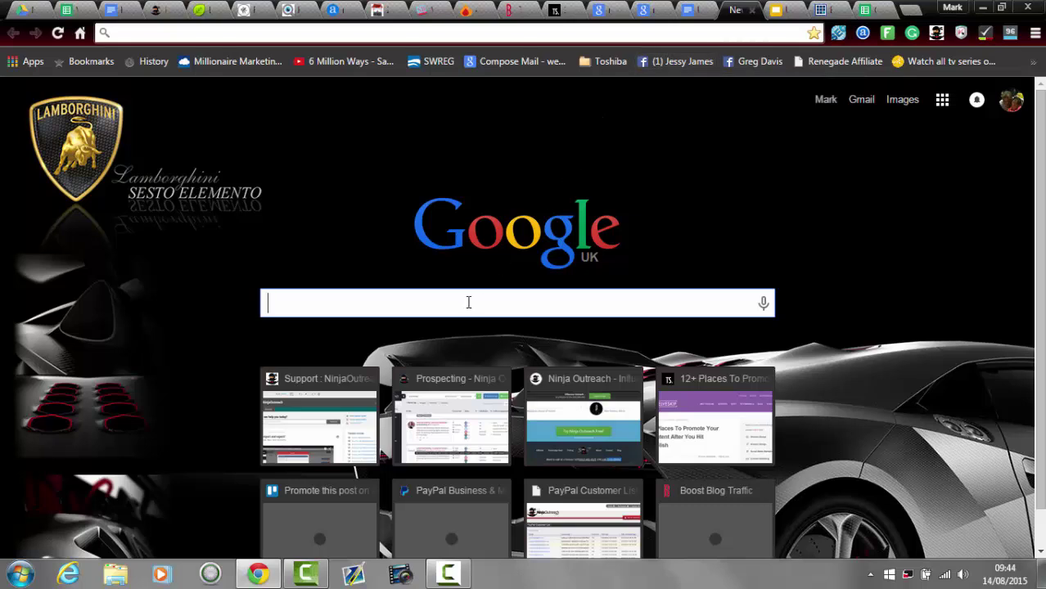
# Step: Paste the copied query, replace the topic placeholder with "marketing", and run the Google search for "marketing inurl:/review/"
pyautogui.hotkey('ctrl', 'v')
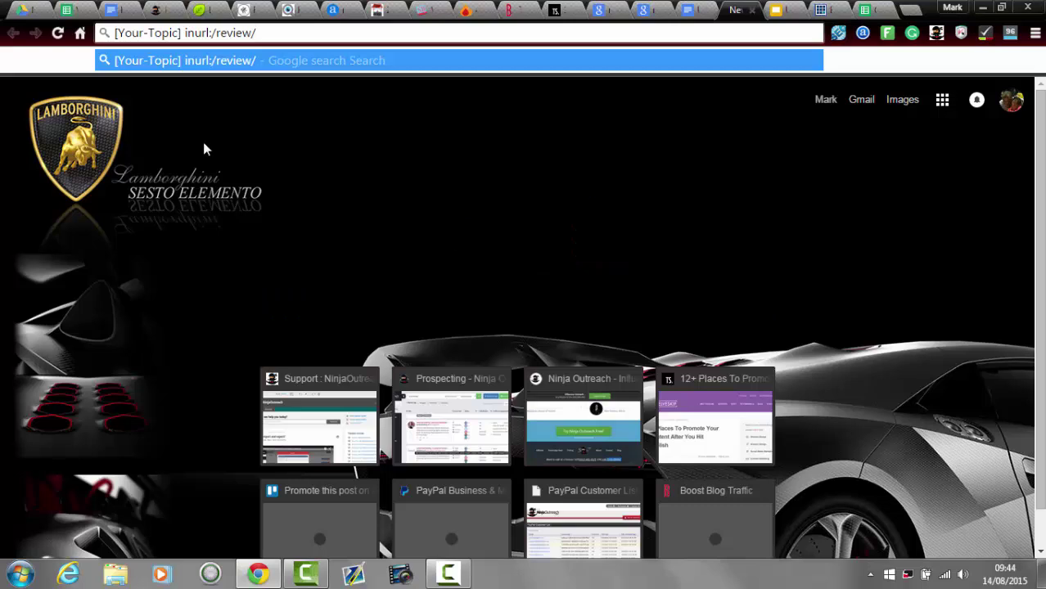
pyautogui.click(181, 33)
pyautogui.moveTo(181, 34); pyautogui.dragTo(116, 32)
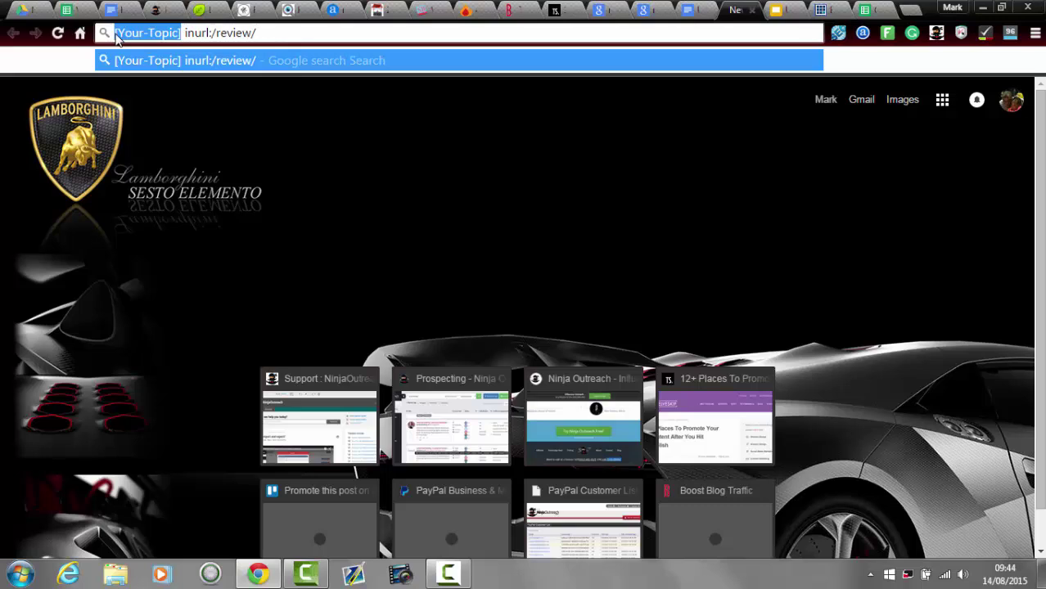
pyautogui.write('marketi')
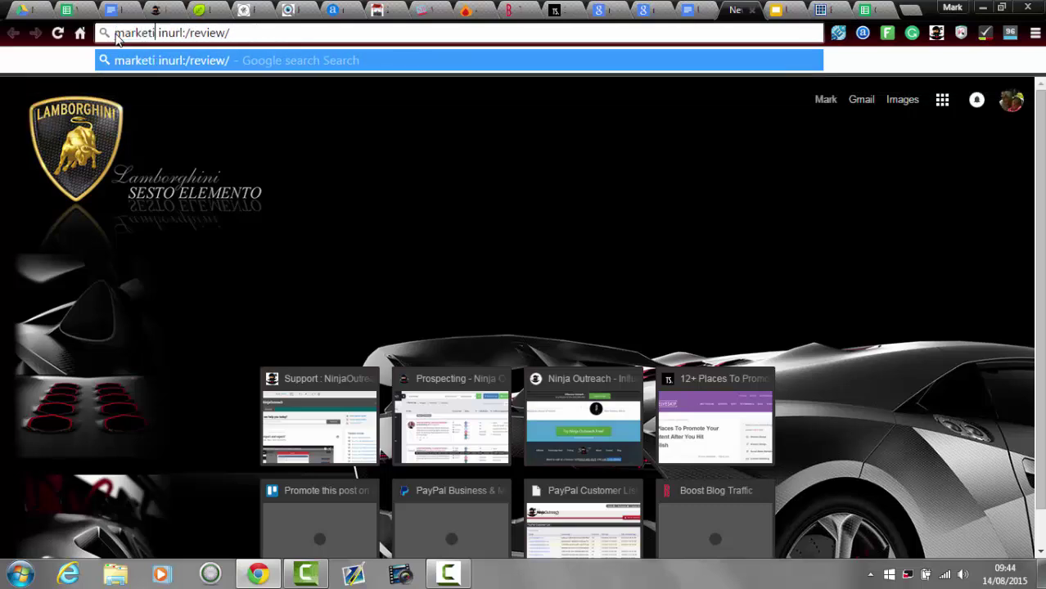
pyautogui.write('ng')
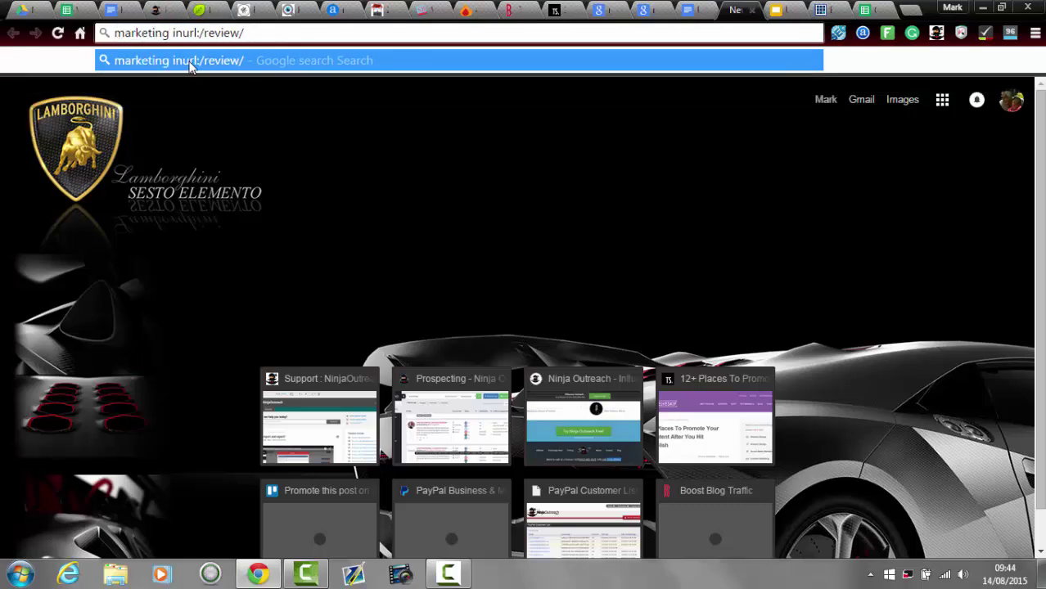
pyautogui.click(231, 65)
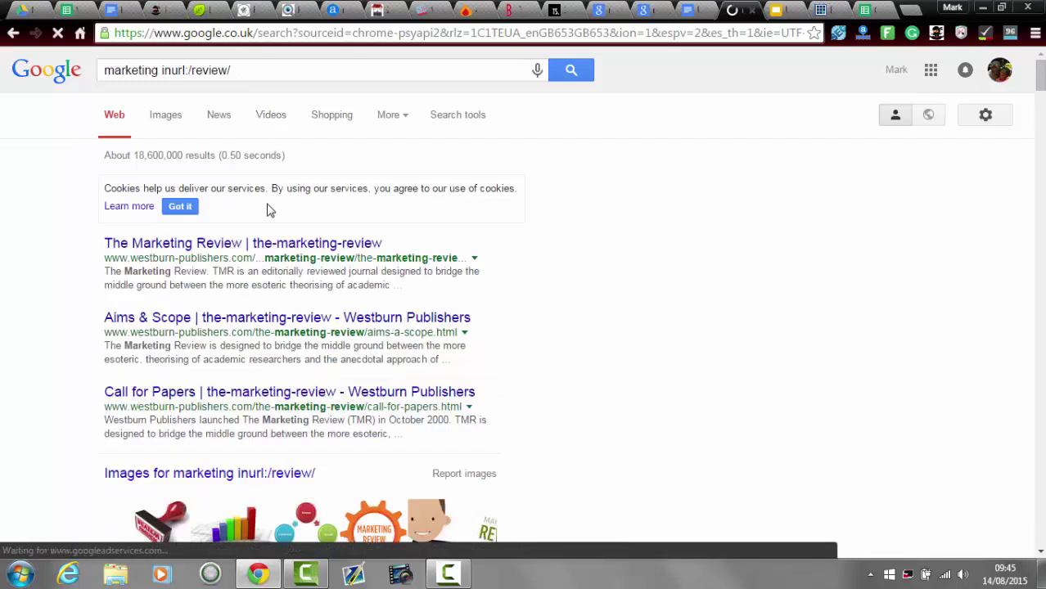
pyautogui.click(244, 249)
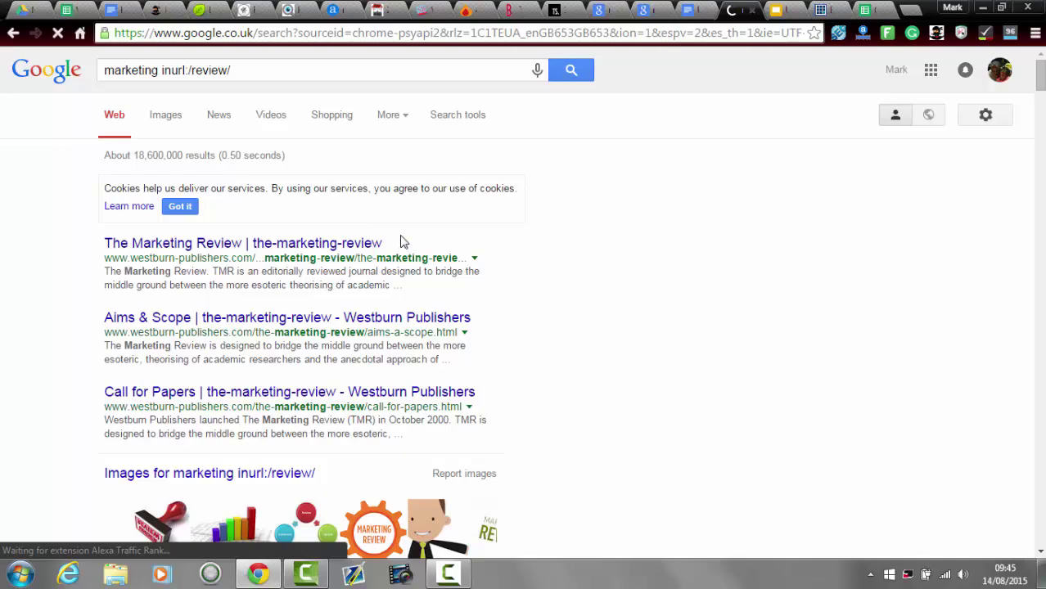
# Step: Switch to the Google results for "marketing inurl:/infographic/" and look through the listed pages
pyautogui.click(689, 14)
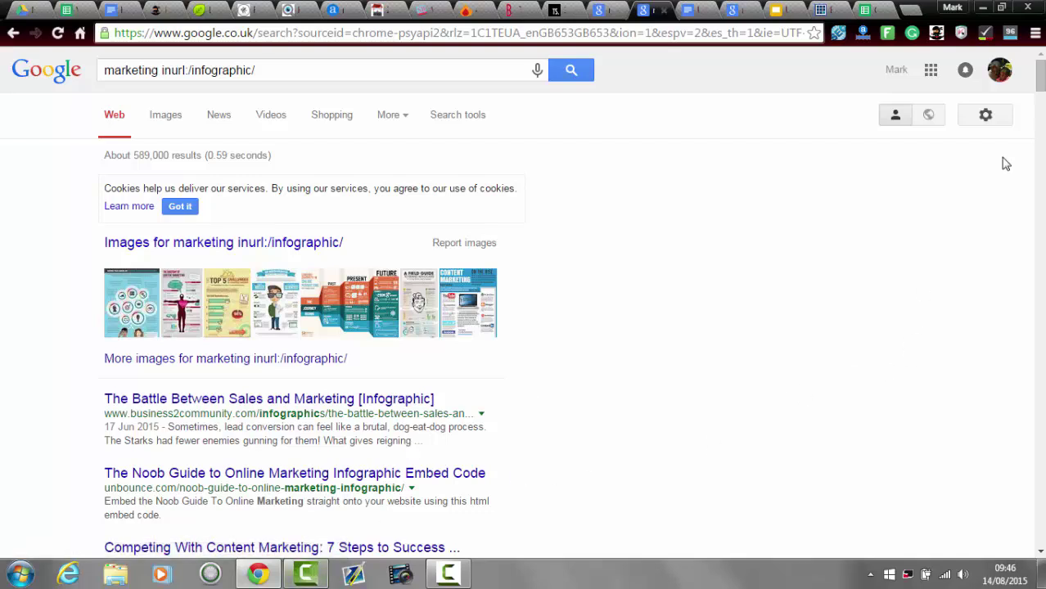
pyautogui.scroll(-1, 1043, 131)
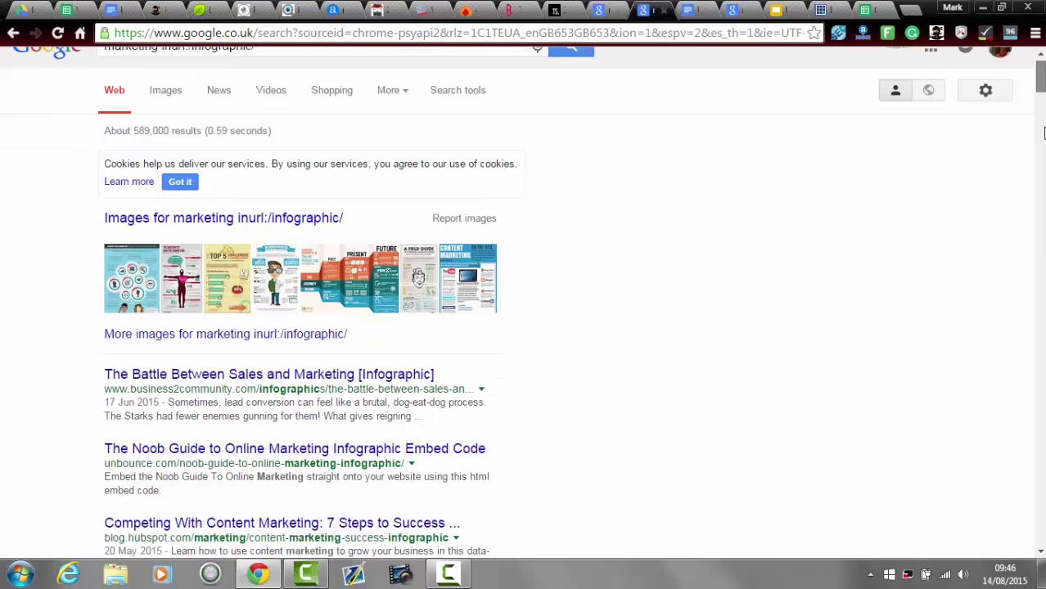
pyautogui.click(1042, 132)
pyautogui.moveTo(1043, 127); pyautogui.dragTo(1041, 82)
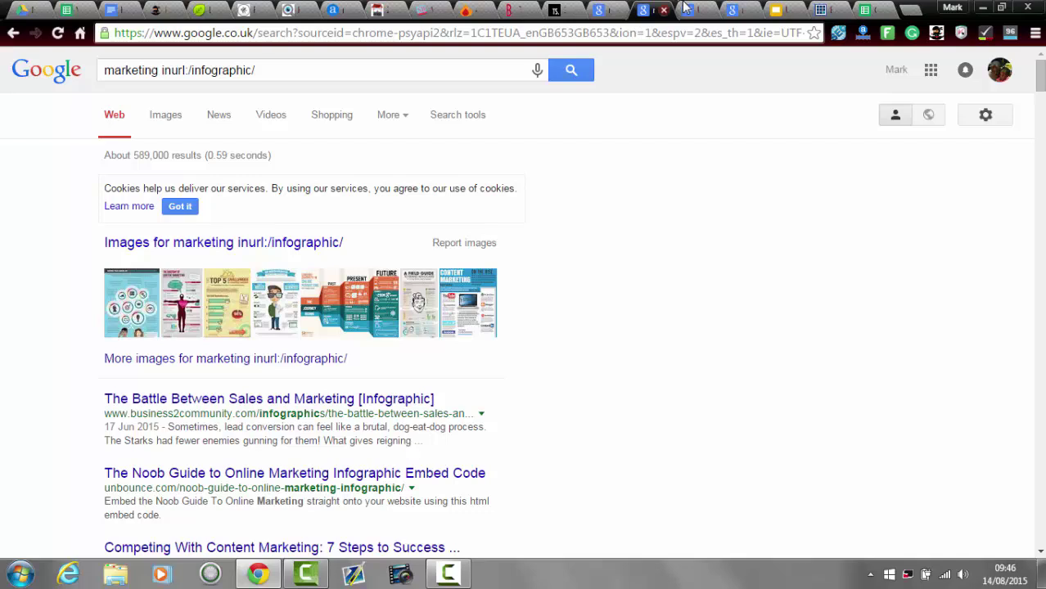
# Step: Open the NinjaOutreach knowledge base at ninjaoutreach.com/knowledge-base/ in a new browser tab
pyautogui.rightClick(653, 12)
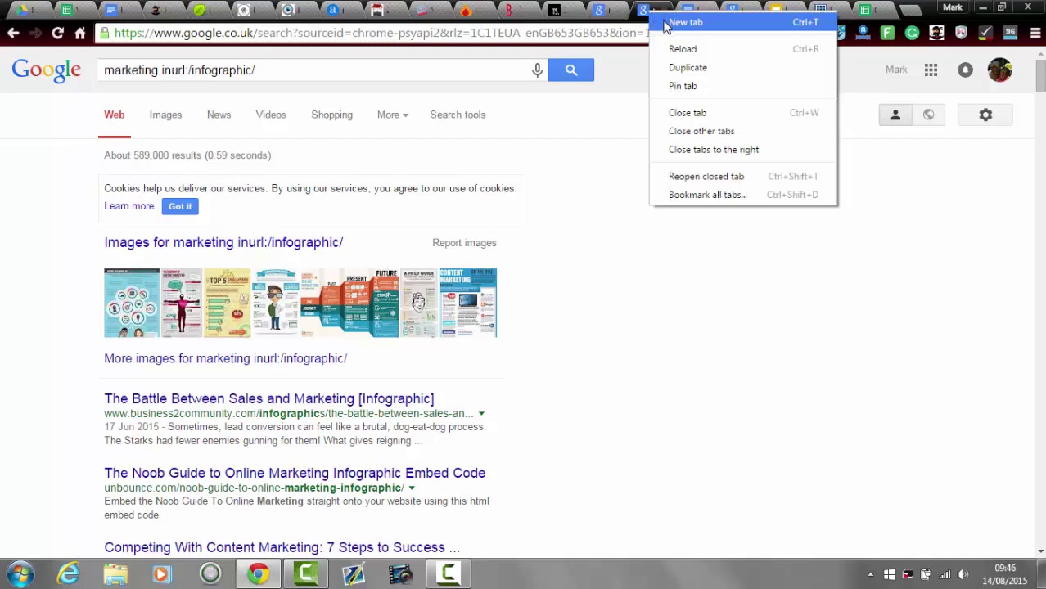
pyautogui.click(665, 22)
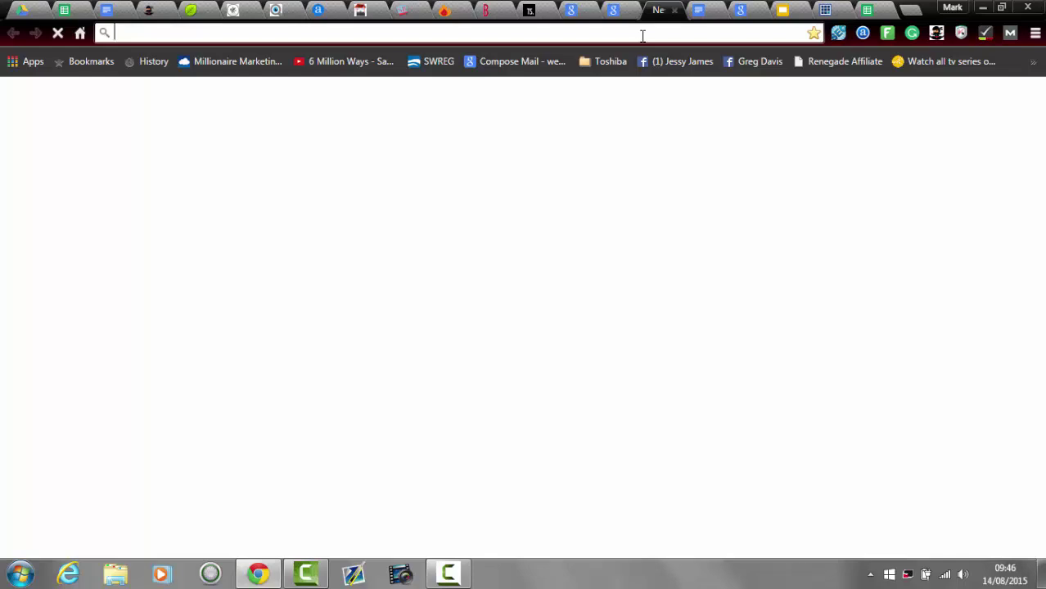
pyautogui.write('ninjaoutreach.com/')
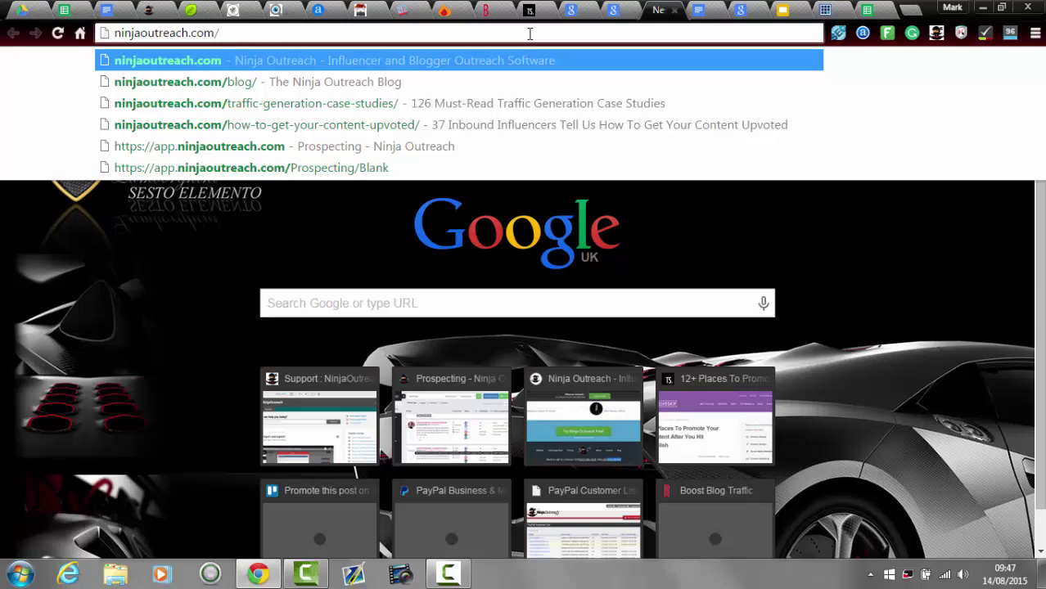
pyautogui.write('k')
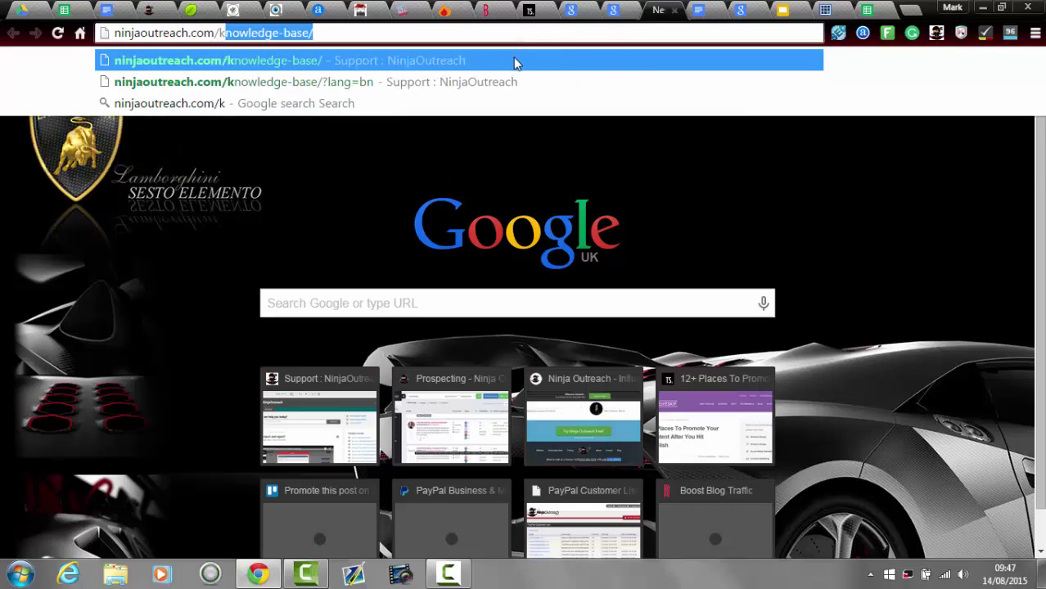
pyautogui.press('Return')
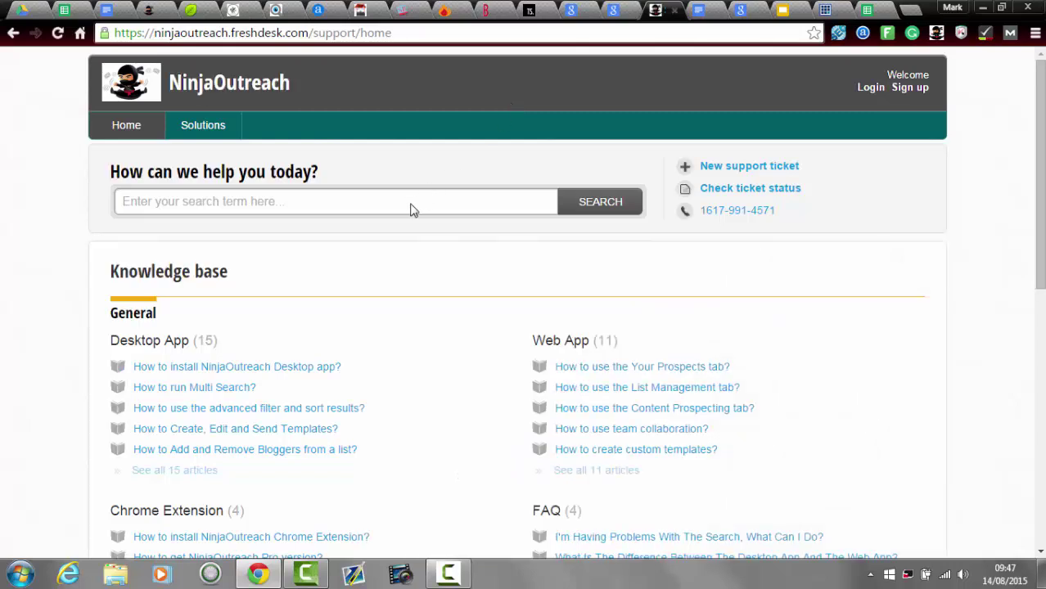
# Step: Search the knowledge base for "collect" and open the article on collecting contact information from Google results
pyautogui.click(410, 208)
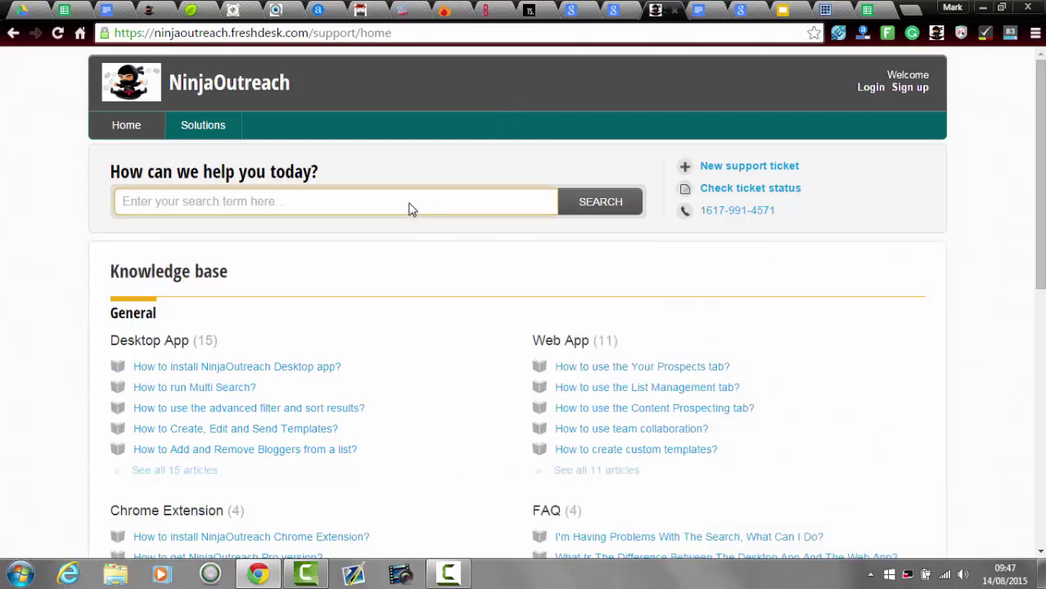
pyautogui.write('c')
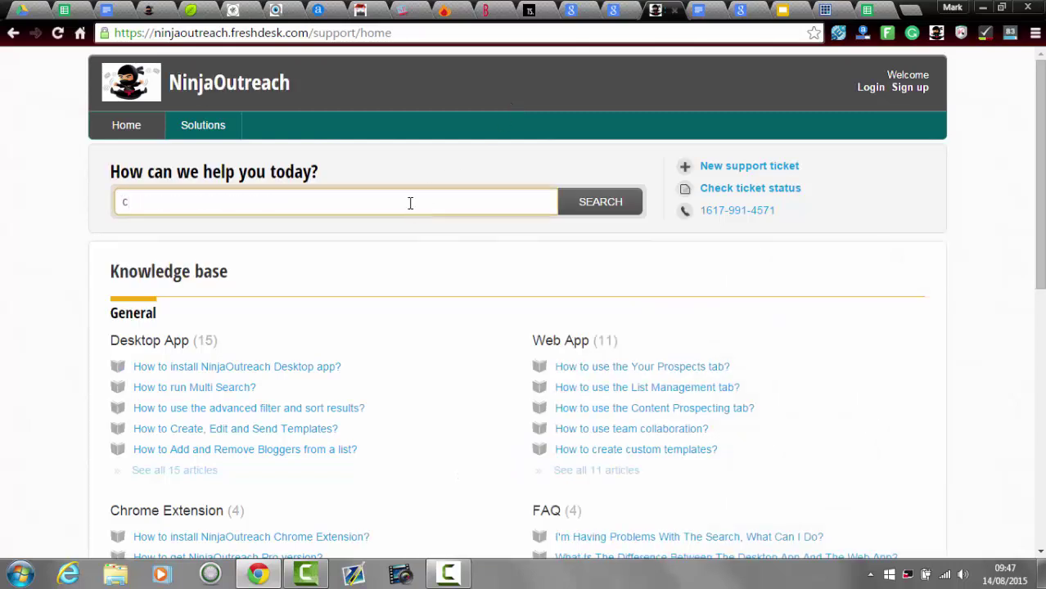
pyautogui.write('ollect')
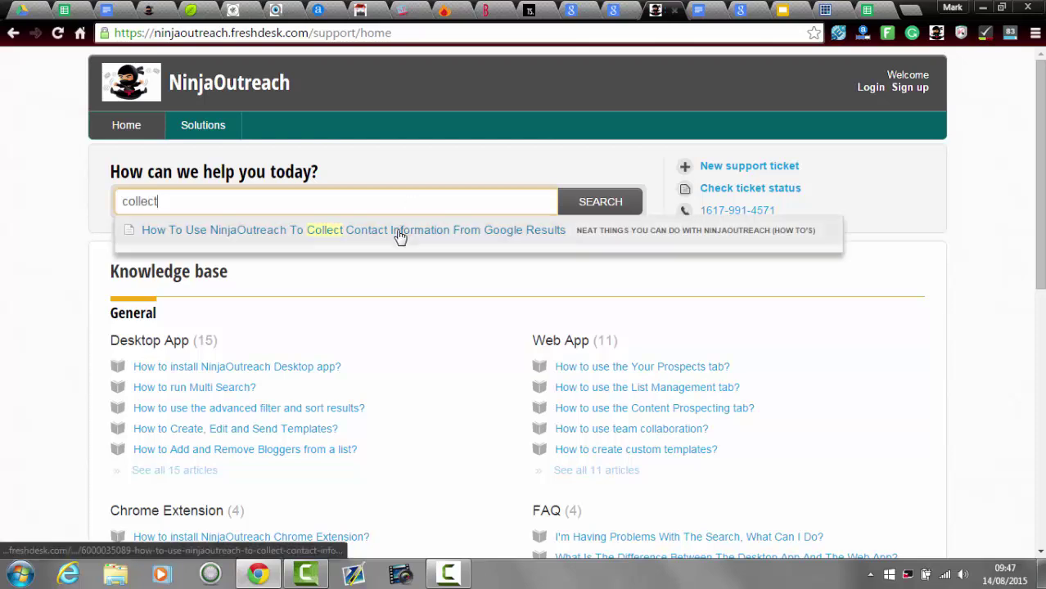
pyautogui.click(400, 234)
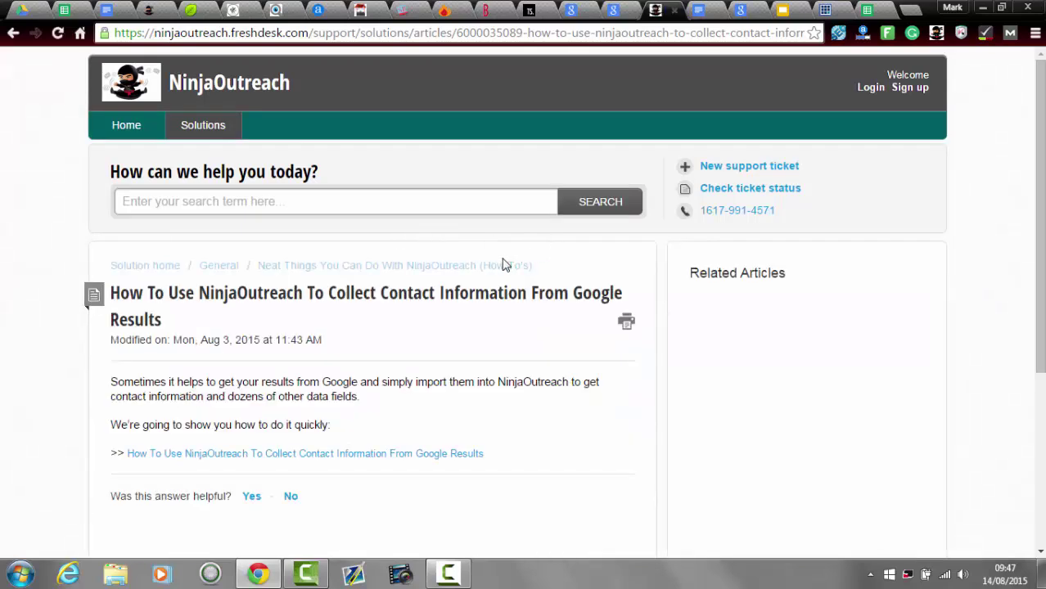
pyautogui.moveTo(504, 266); pyautogui.dragTo(492, 272)
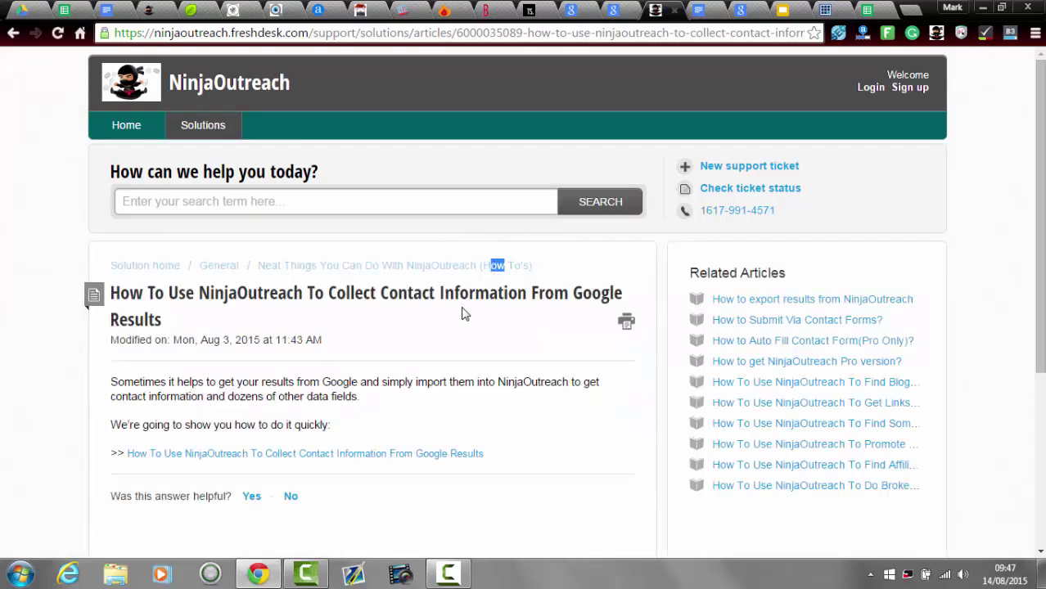